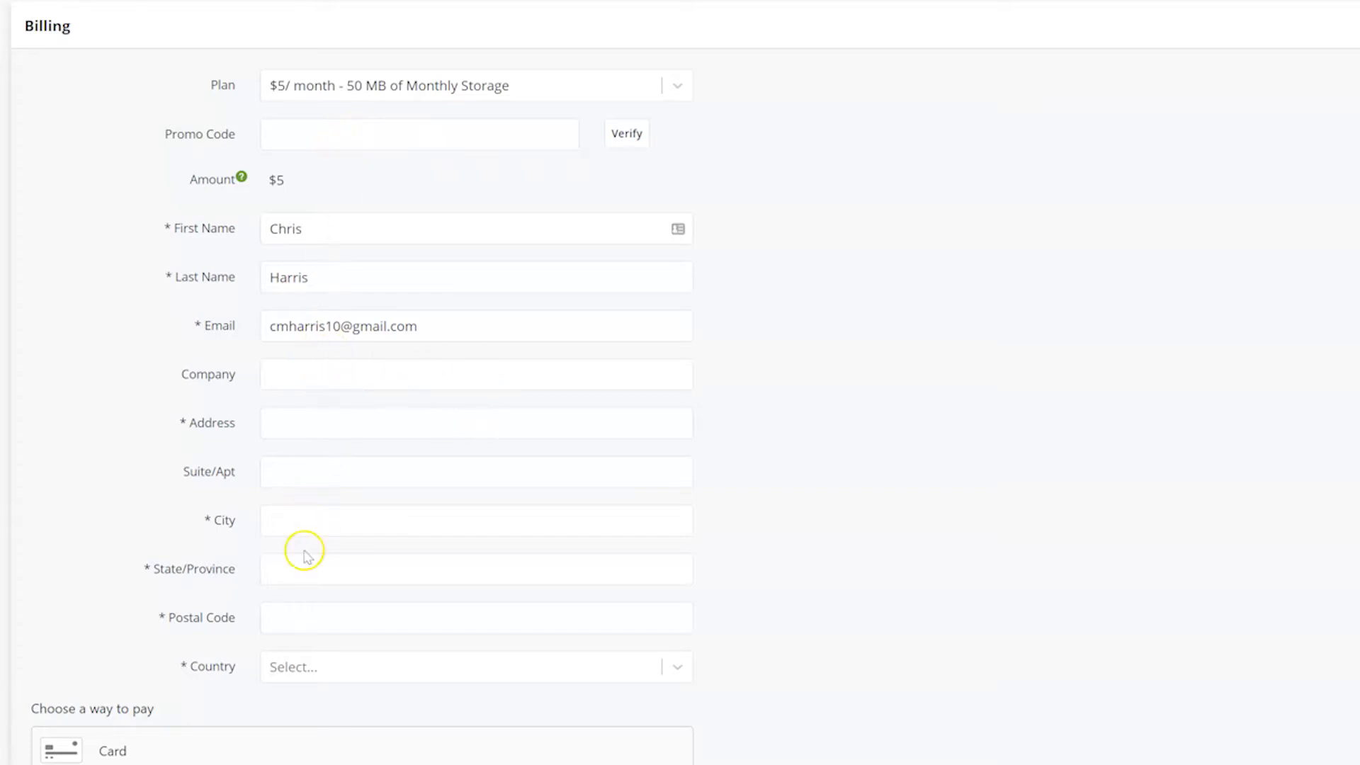
# - Fill in the billing contact's name, e-mail and postal address, and set the country to United States
pyautogui.click(305, 524)
pyautogui.write('Aus')
pyautogui.click(315, 442)
pyautogui.click(332, 677)
pyautogui.write('uni')
pyautogui.click(333, 764)
# - Choose card payment, enter the card details and the card's postal code, and submit the billing form
pyautogui.click(115, 753)
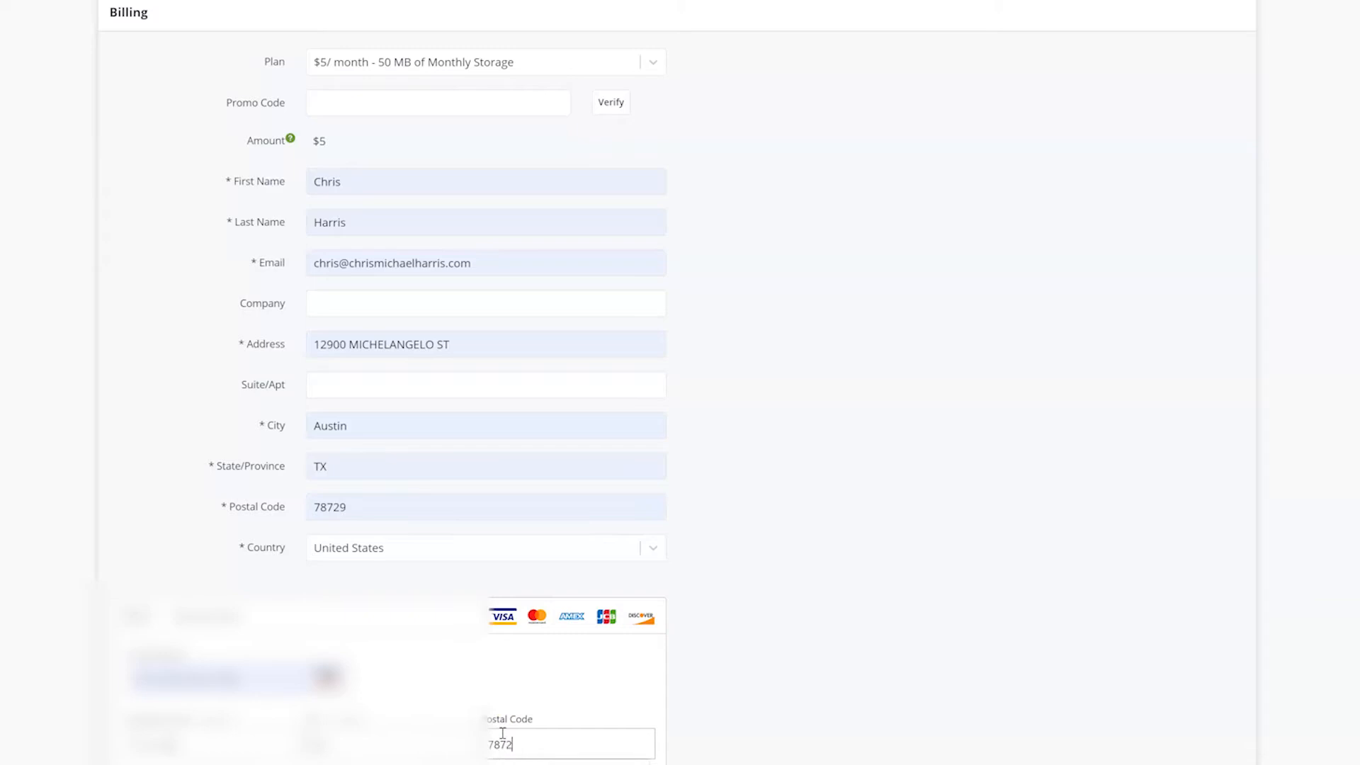
pyautogui.click(528, 754)
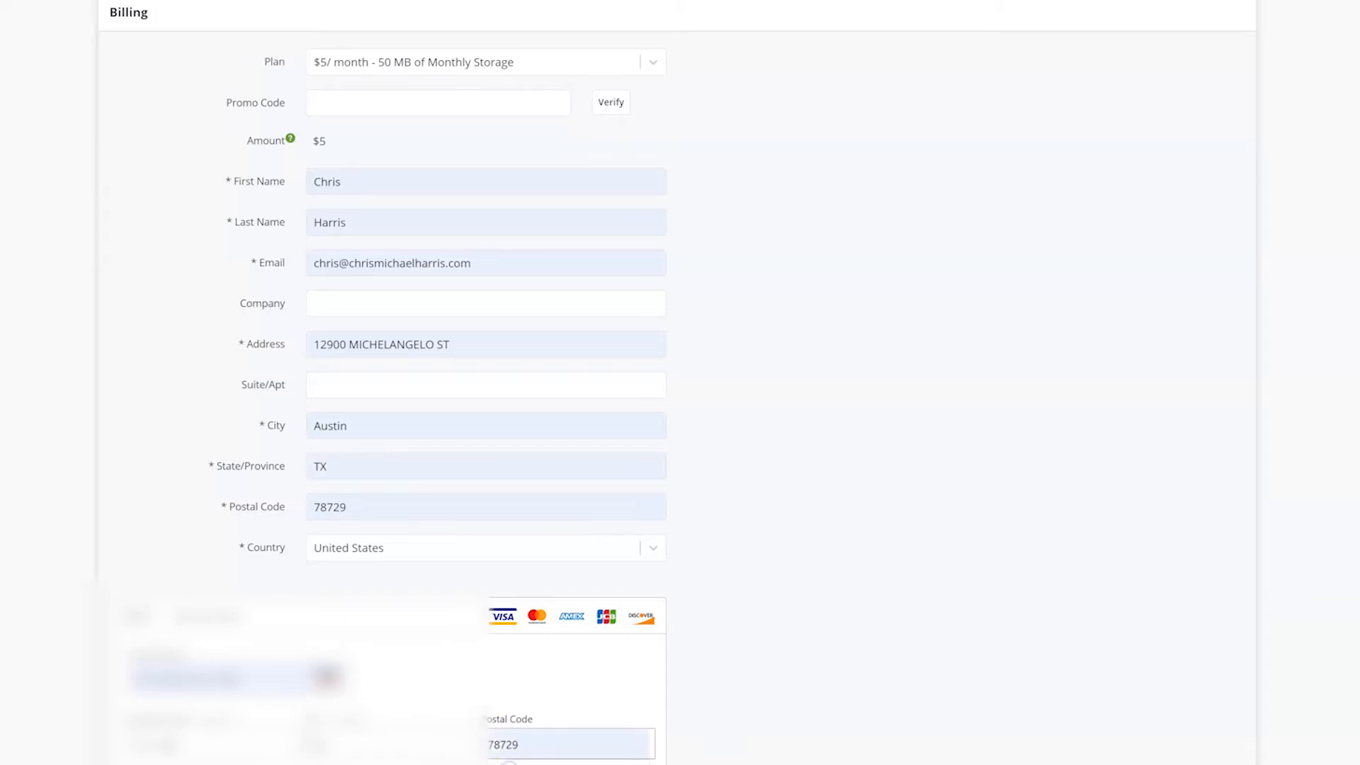
pyautogui.press('Return')
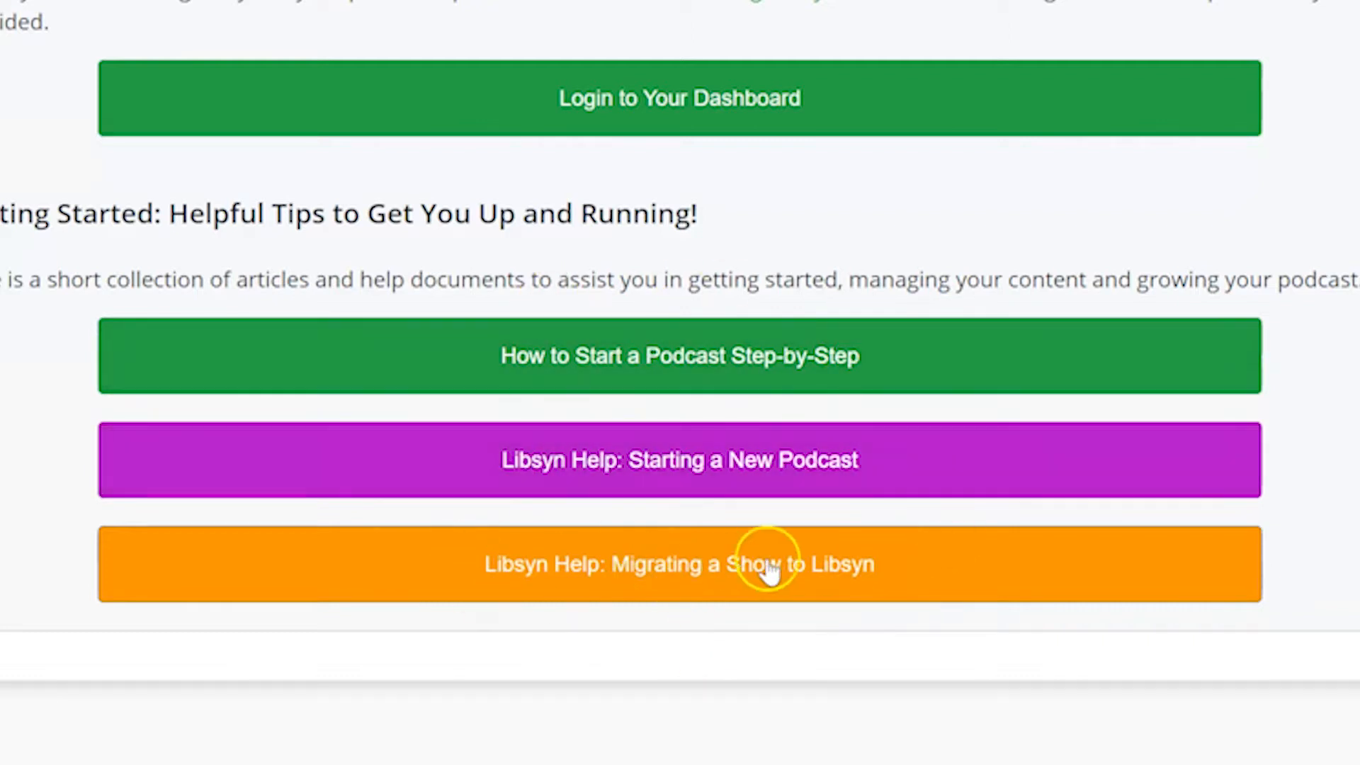
# - Go to the podcast dashboard from the welcome page and open the Edit Show Settings page
pyautogui.click(752, 97)
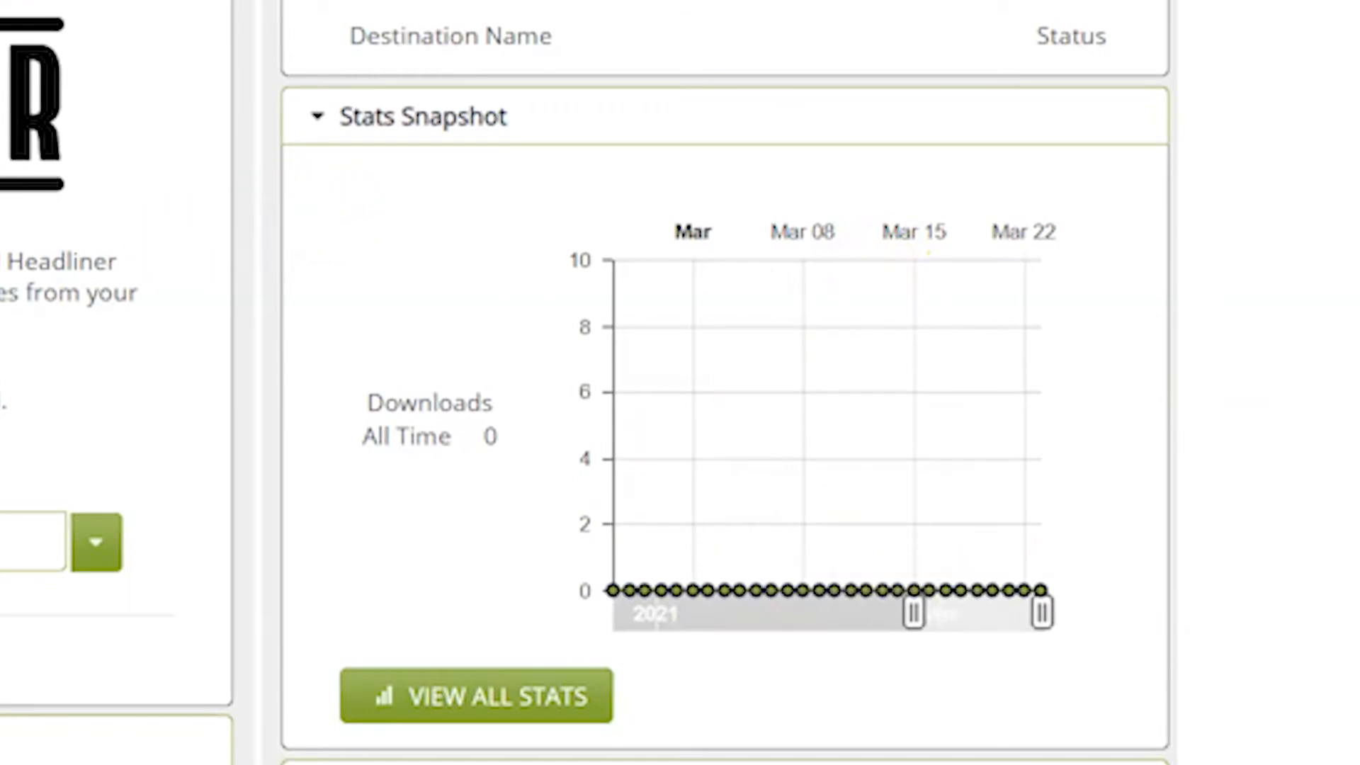
pyautogui.scroll(-5, 552, 346)
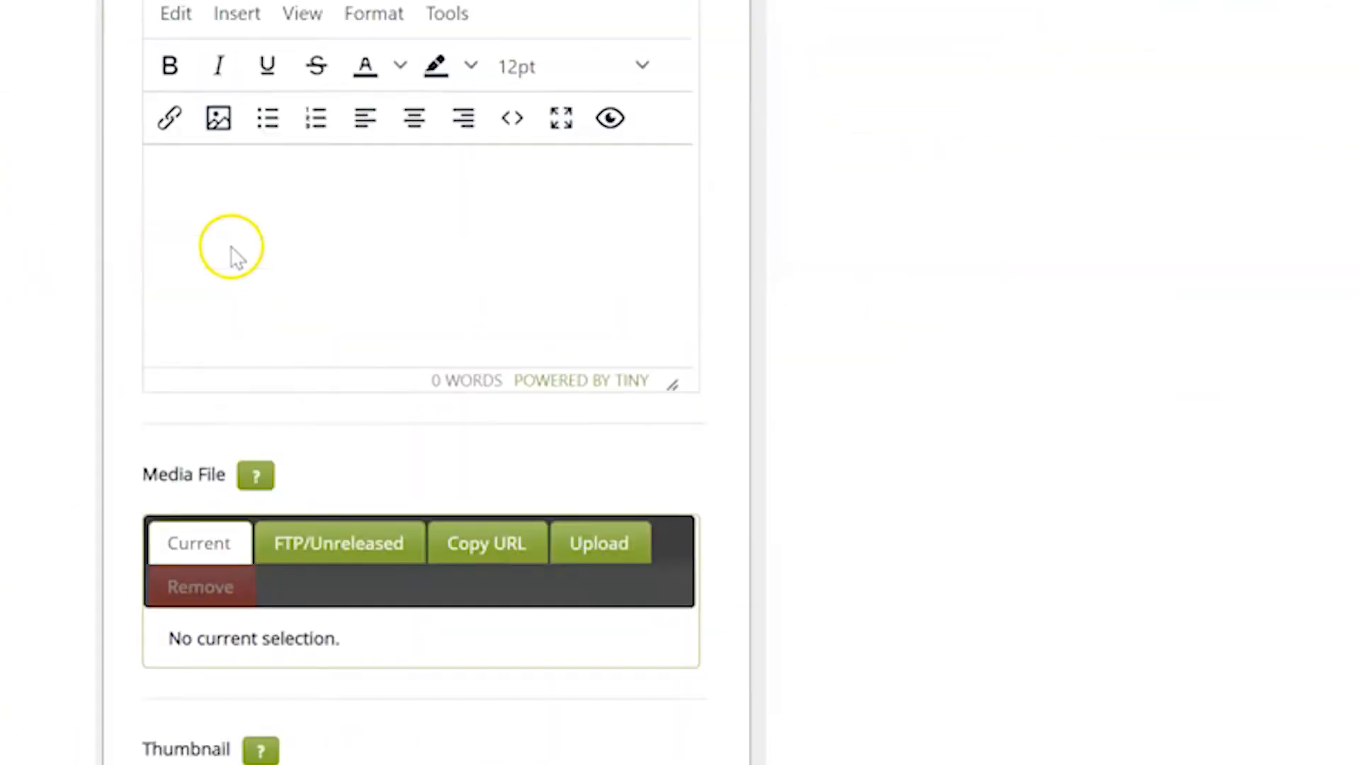
pyautogui.scroll(10, 423, 562)
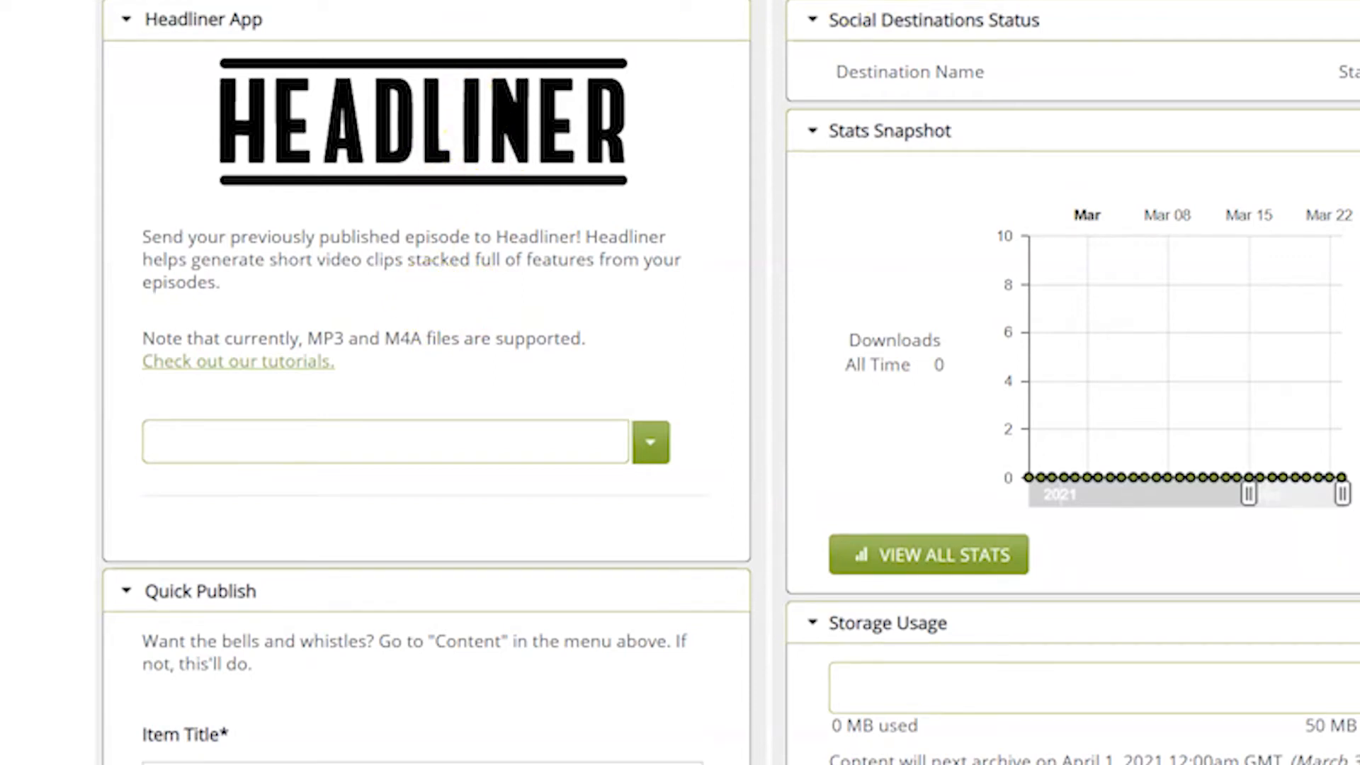
pyautogui.moveTo(883, 115)
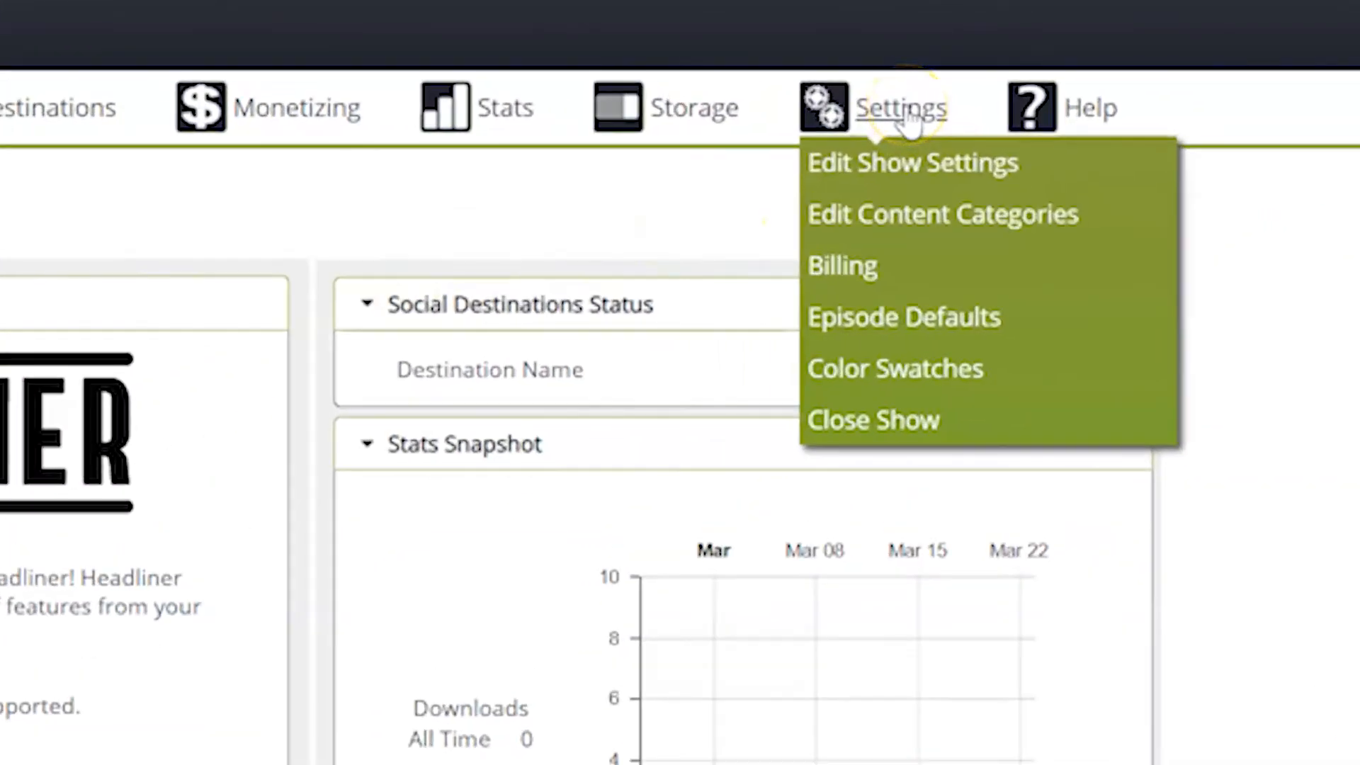
pyautogui.click(906, 108)
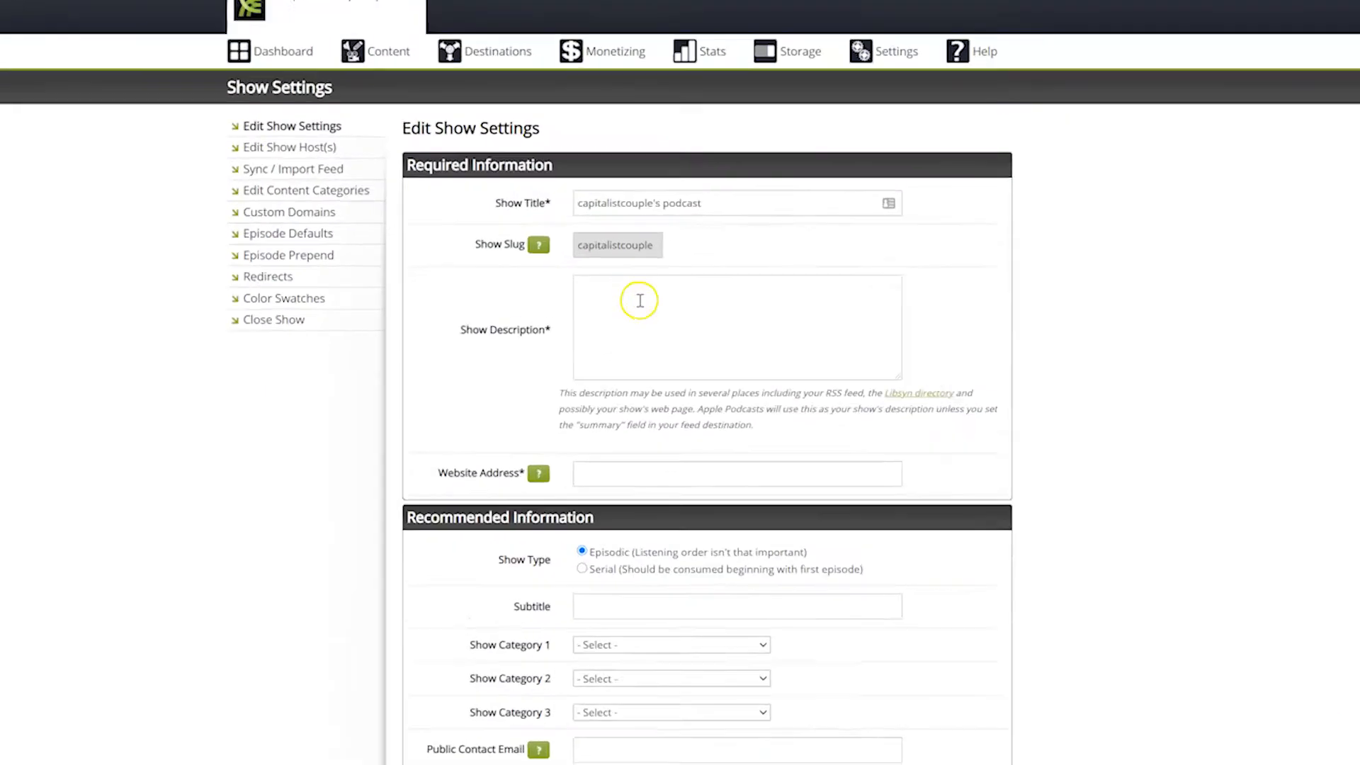
# - Inspect the Show Description, Website Address and Subtitle fields along with the Show Type options
pyautogui.click(347, 641)
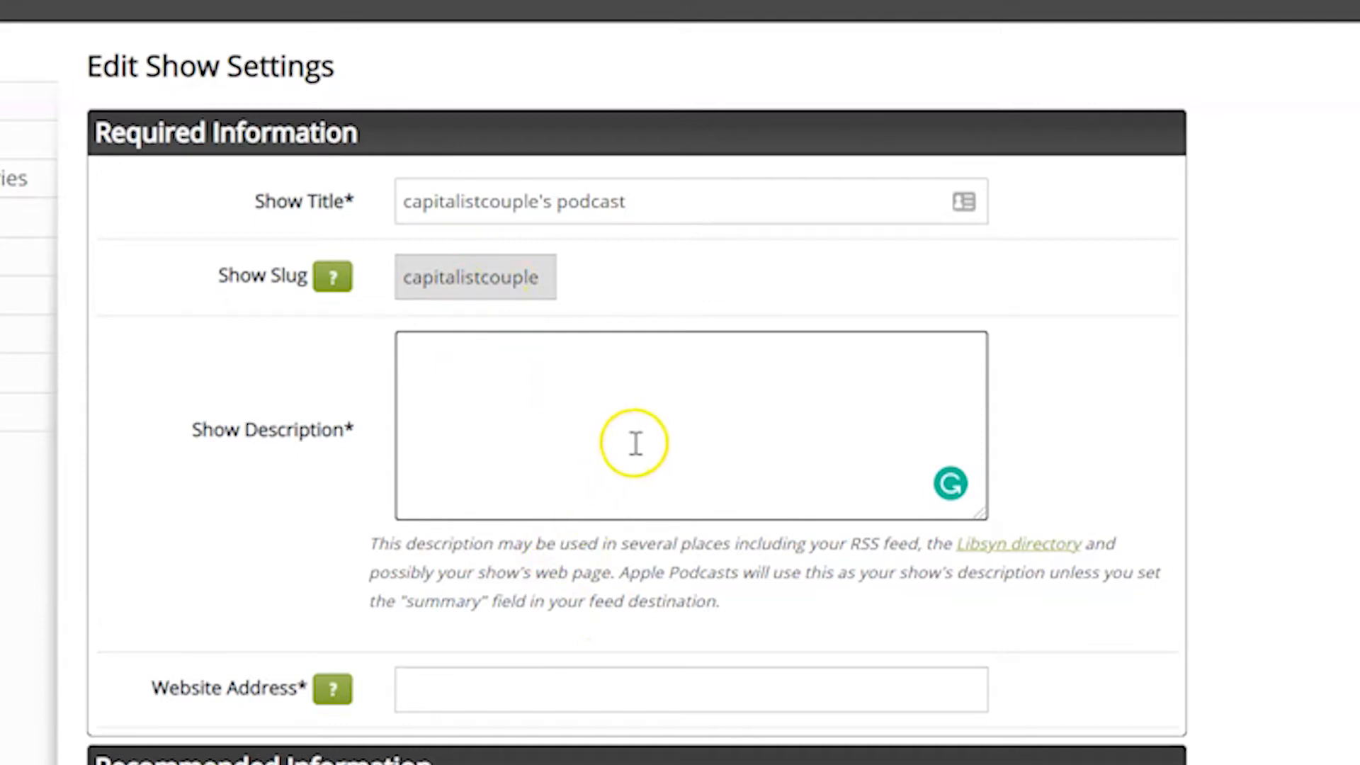
pyautogui.click(466, 691)
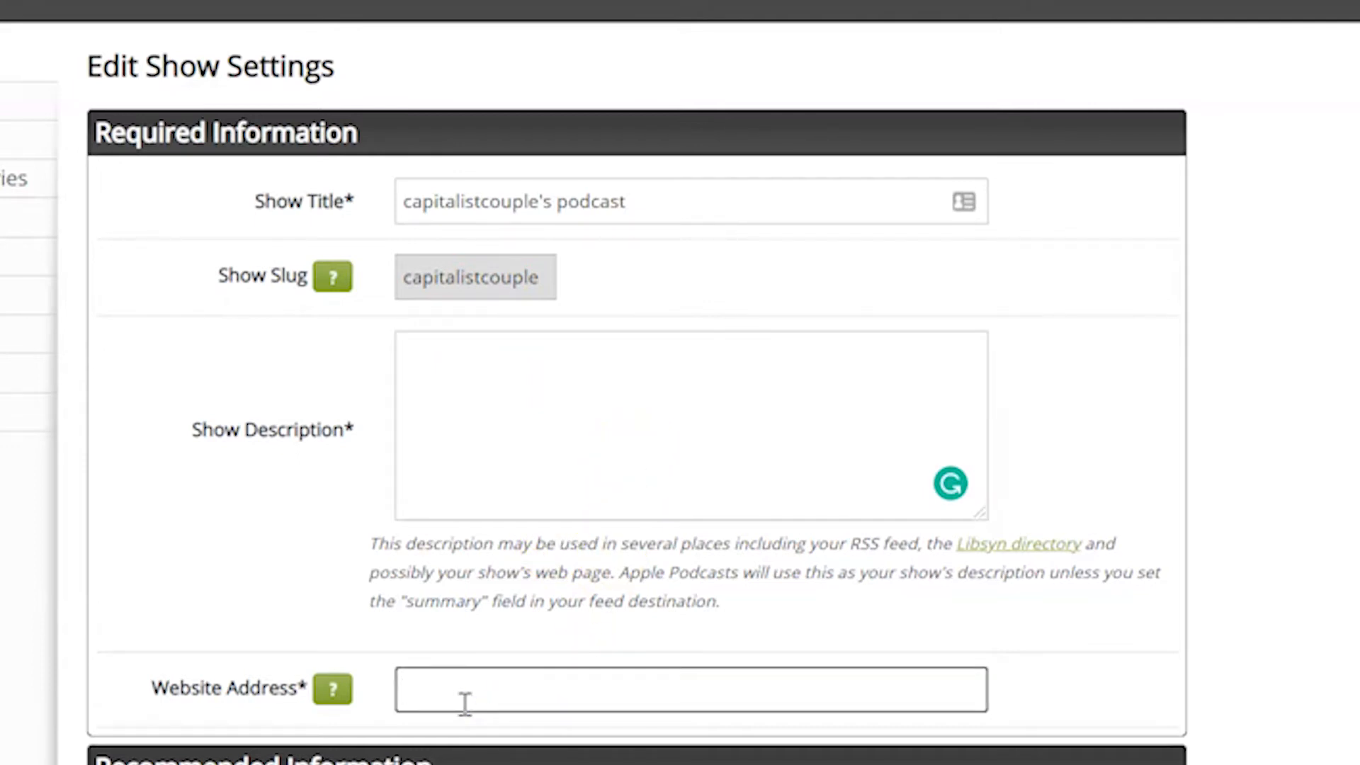
pyautogui.scroll(-6, 470, 692)
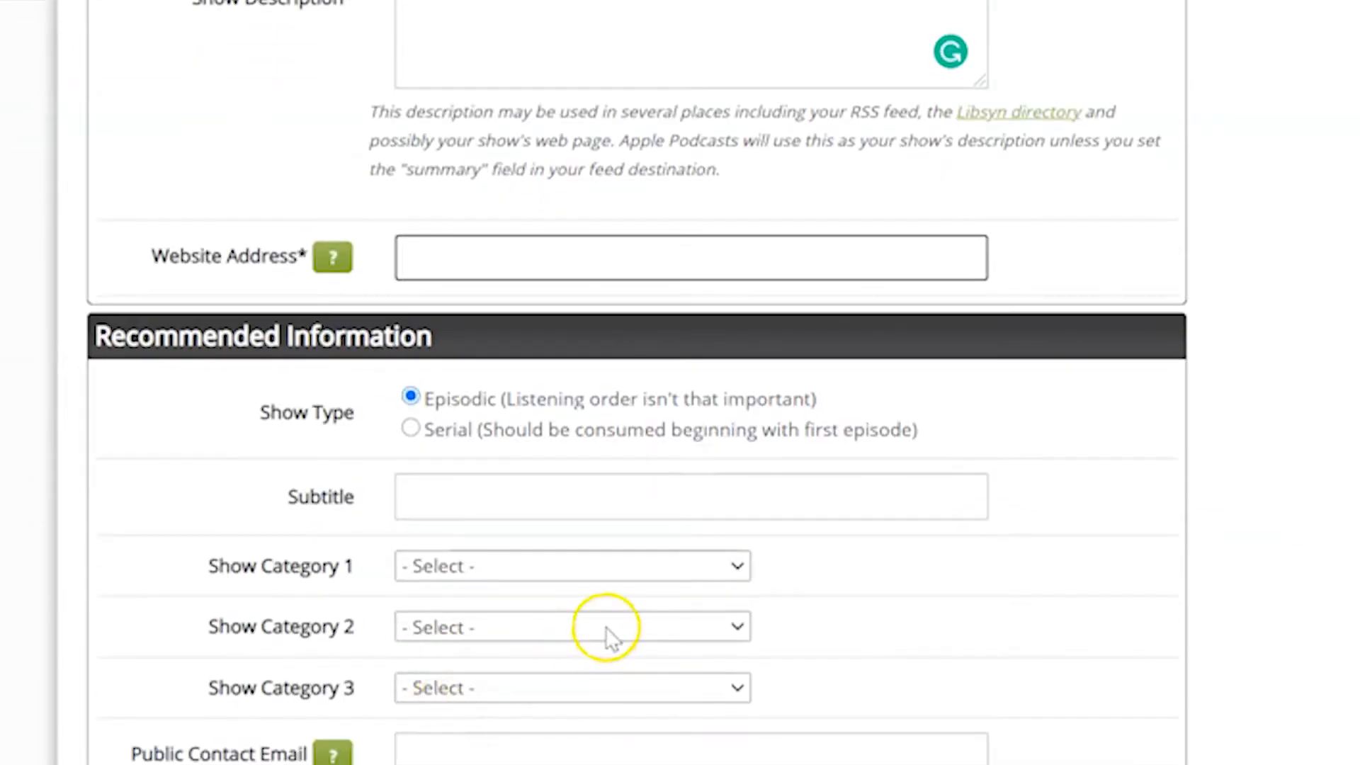
pyautogui.scroll(-3, 606, 627)
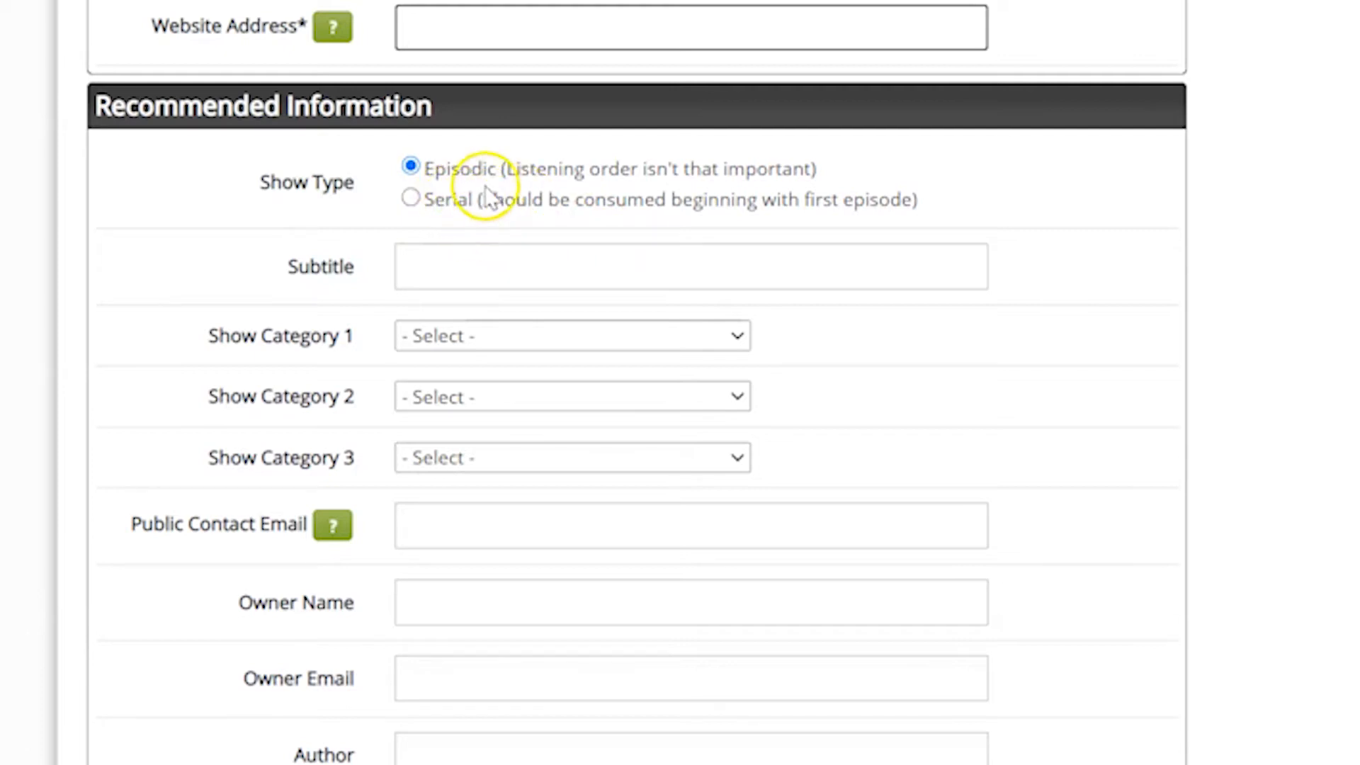
pyautogui.click(467, 275)
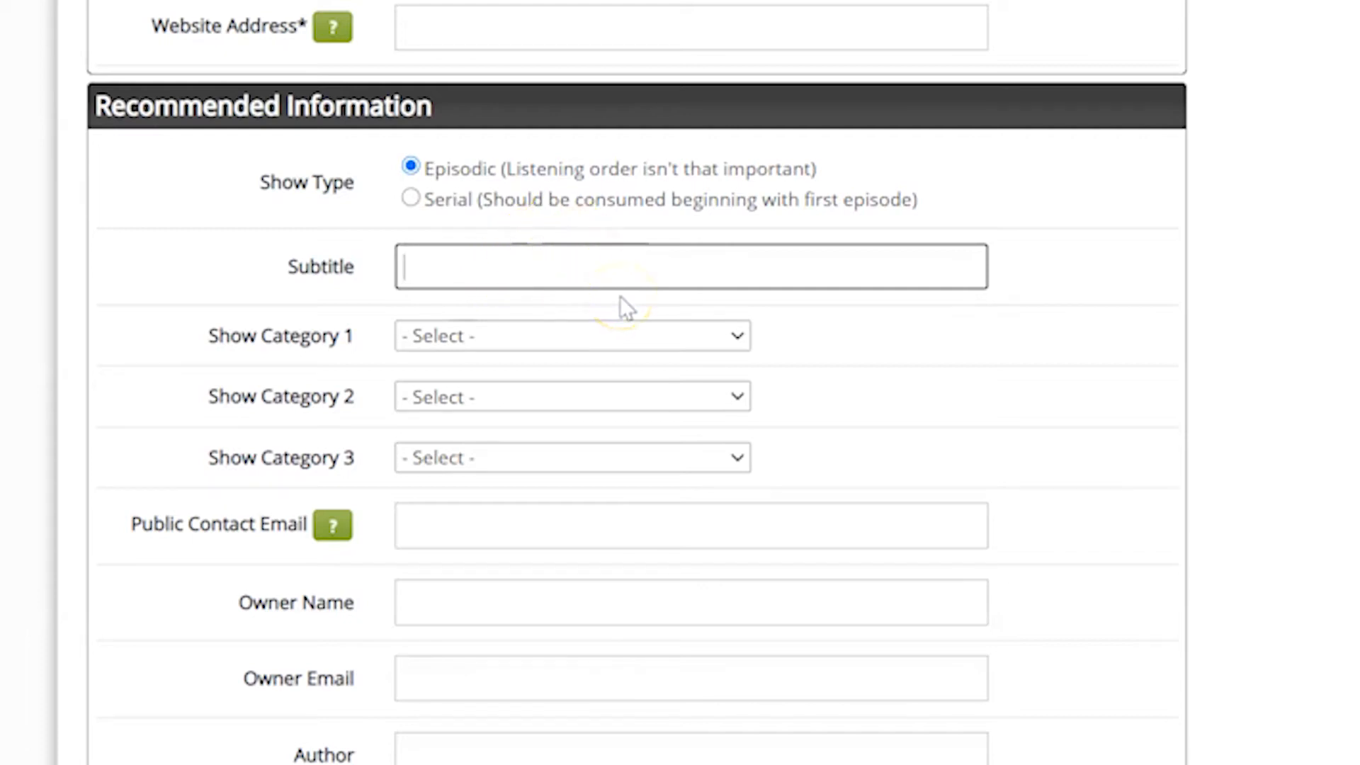
# - Set Show Category 1 to Business > Entrepreneurship
pyautogui.click(730, 342)
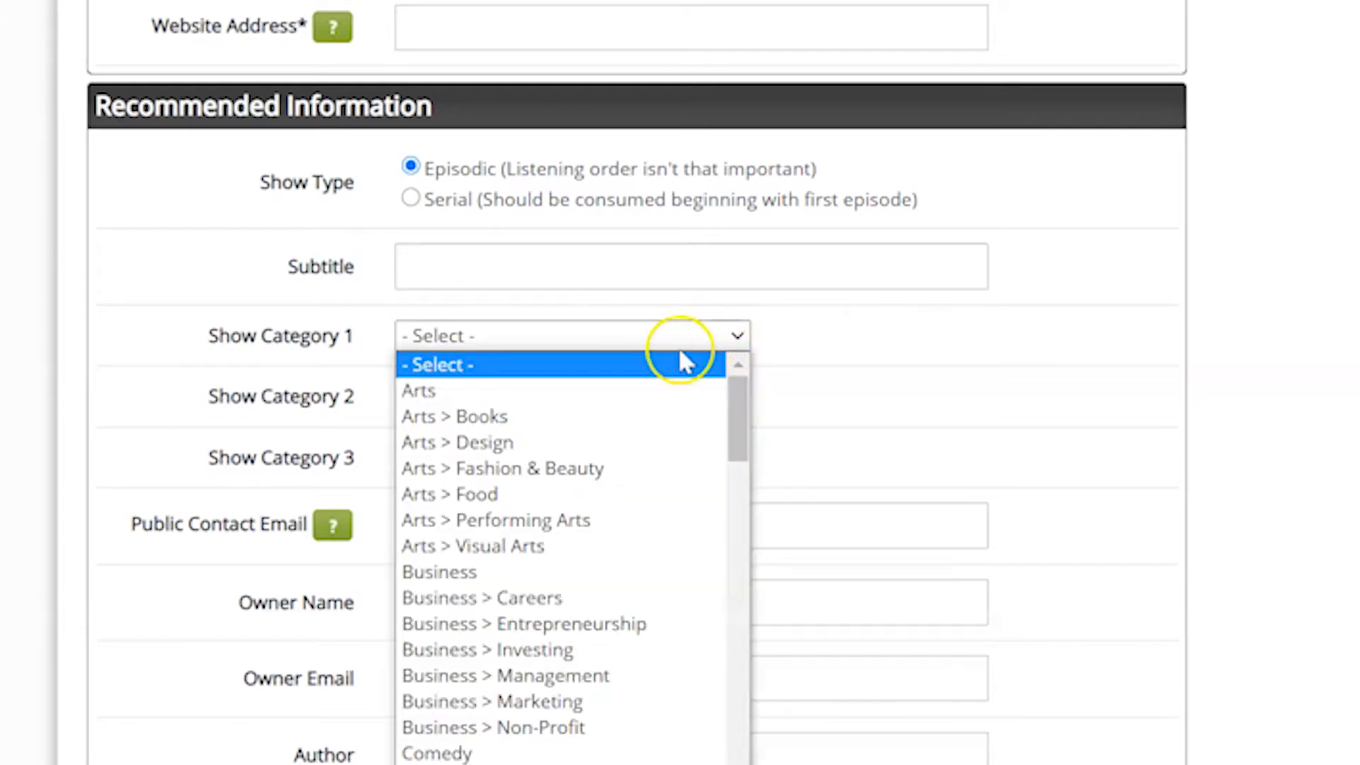
pyautogui.scroll(-20, 577, 719)
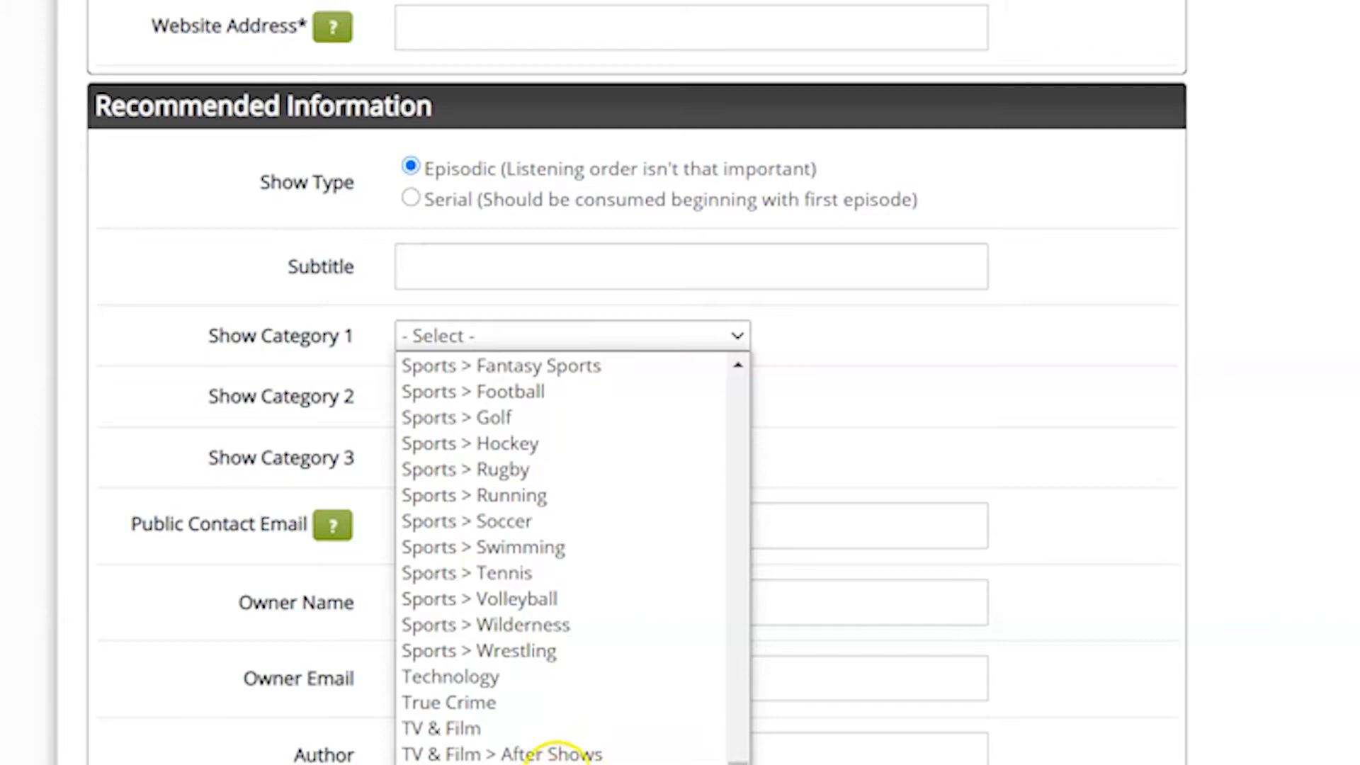
pyautogui.scroll(20, 586, 637)
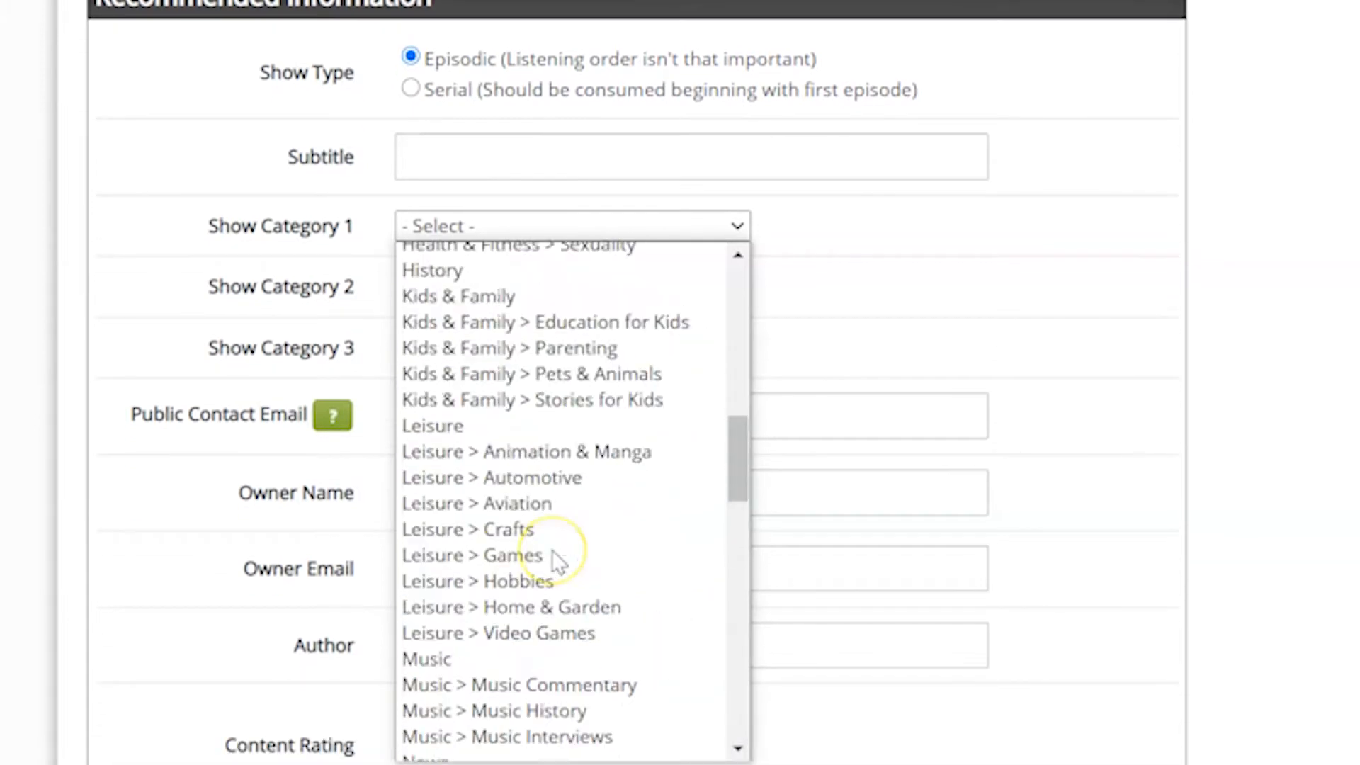
pyautogui.scroll(15, 551, 549)
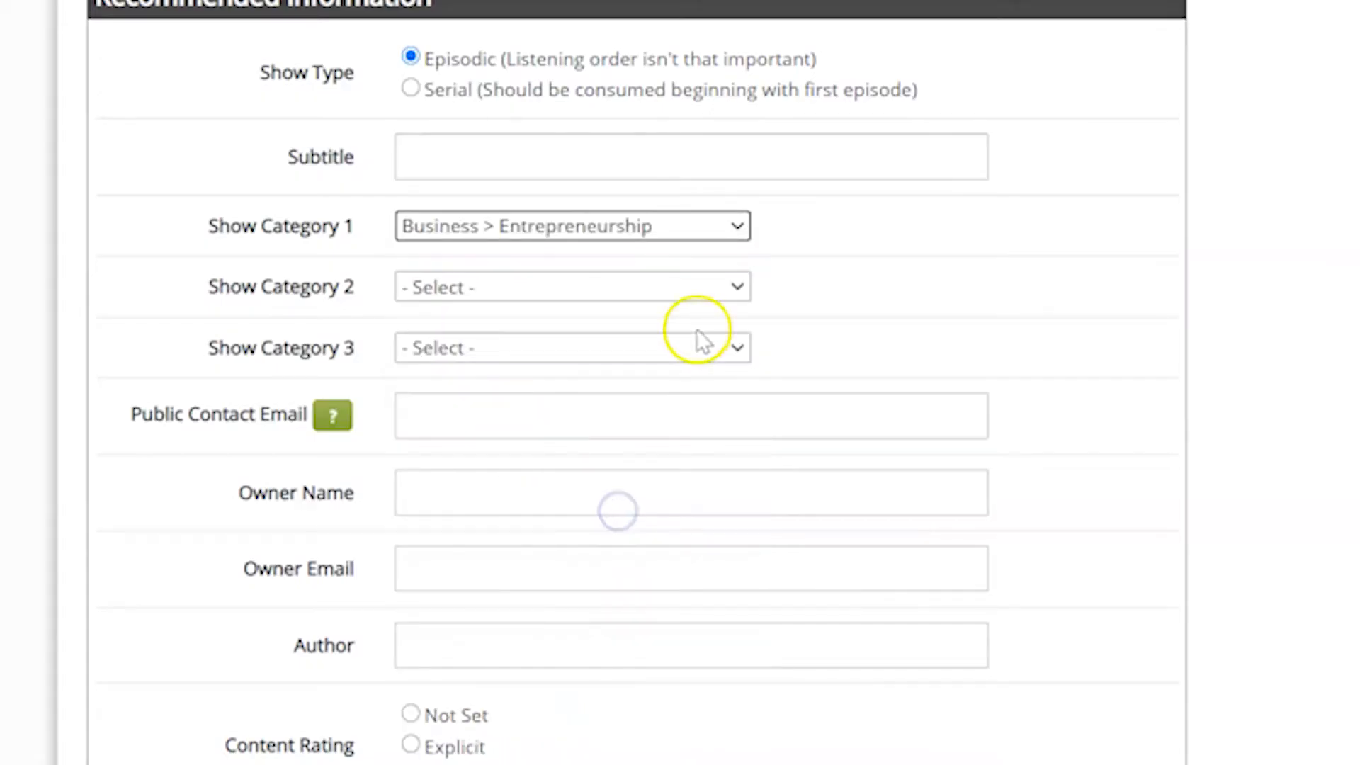
# - Set Show Category 2 to Education
pyautogui.click(733, 289)
pyautogui.scroll(-10, 662, 593)
pyautogui.scroll(-11, 662, 592)
pyautogui.scroll(-8, 647, 592)
pyautogui.scroll(20, 630, 594)
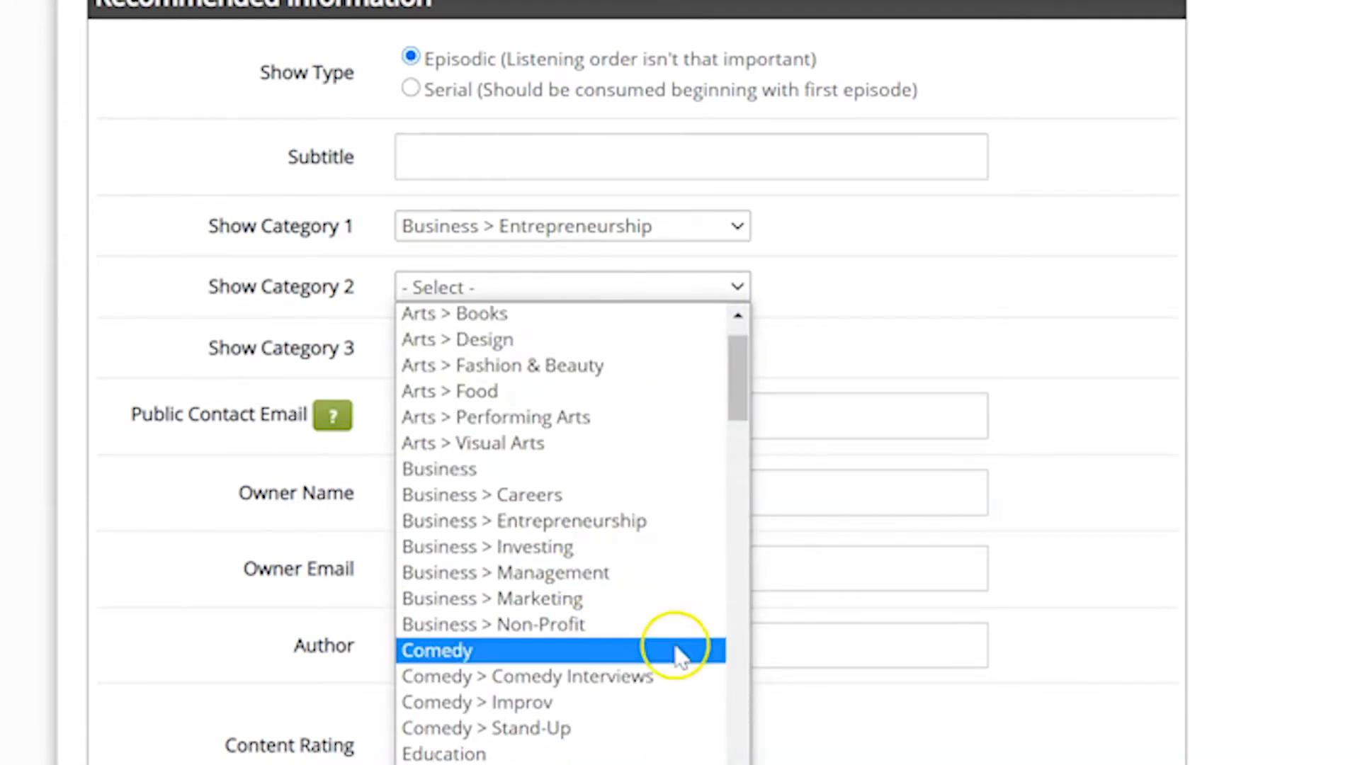
pyautogui.scroll(-7, 552, 730)
pyautogui.scroll(4, 558, 607)
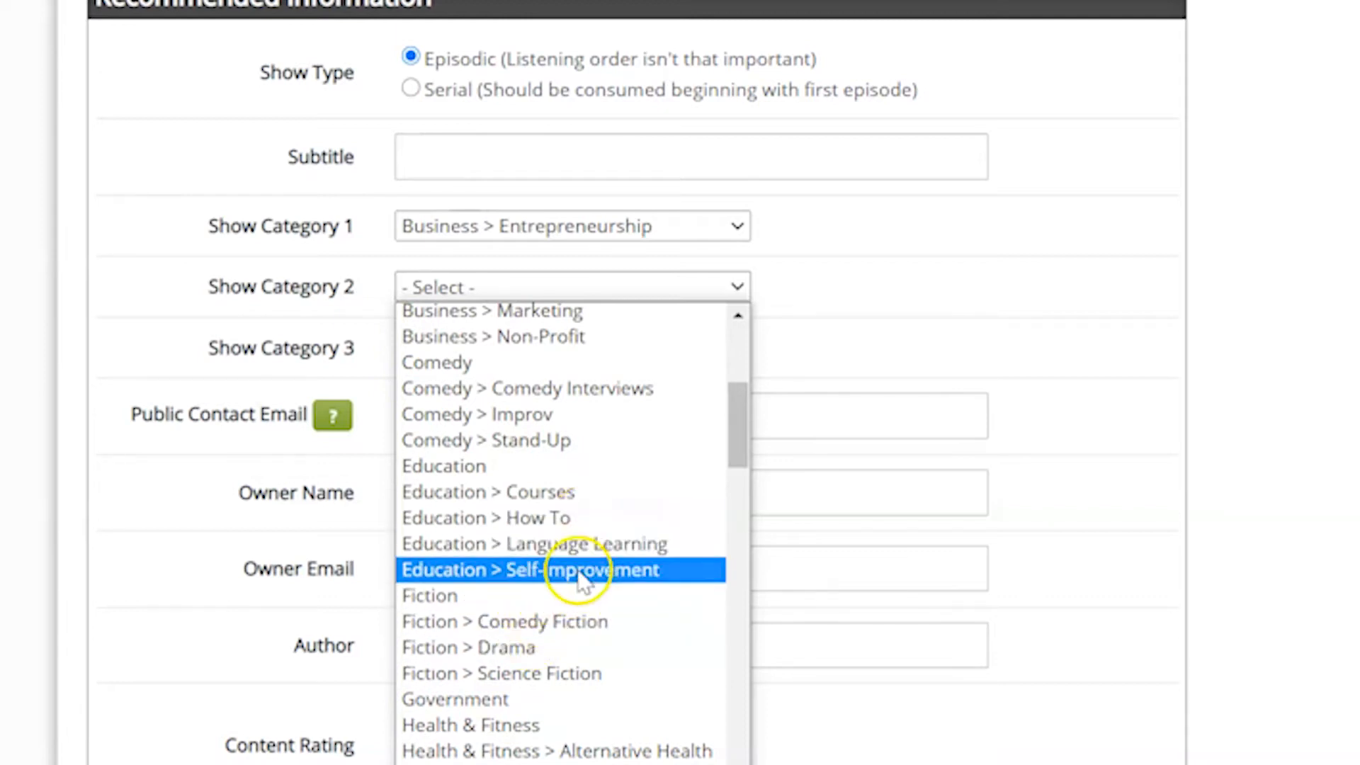
pyautogui.click(528, 471)
# - Set Show Category 3 to Health & Fitness > Alternative Health
pyautogui.click(702, 350)
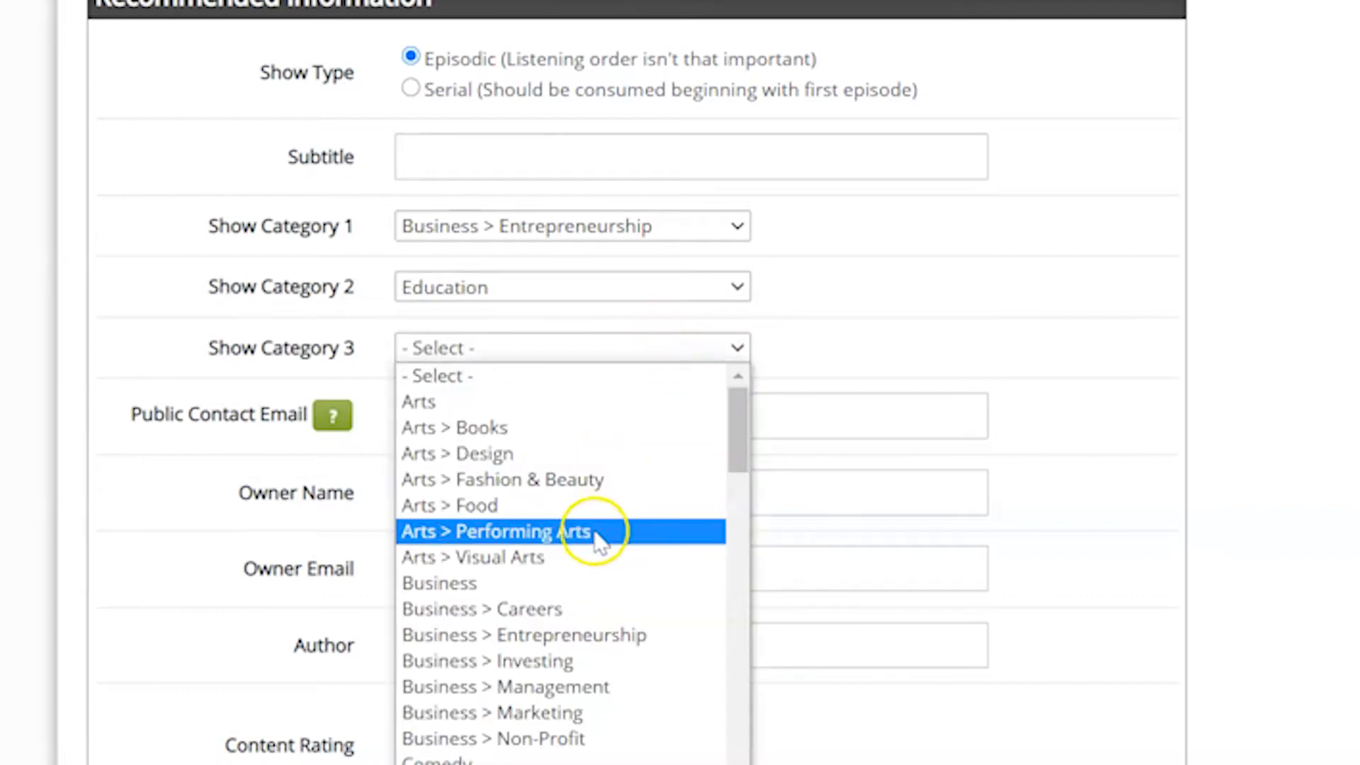
pyautogui.scroll(-7, 598, 537)
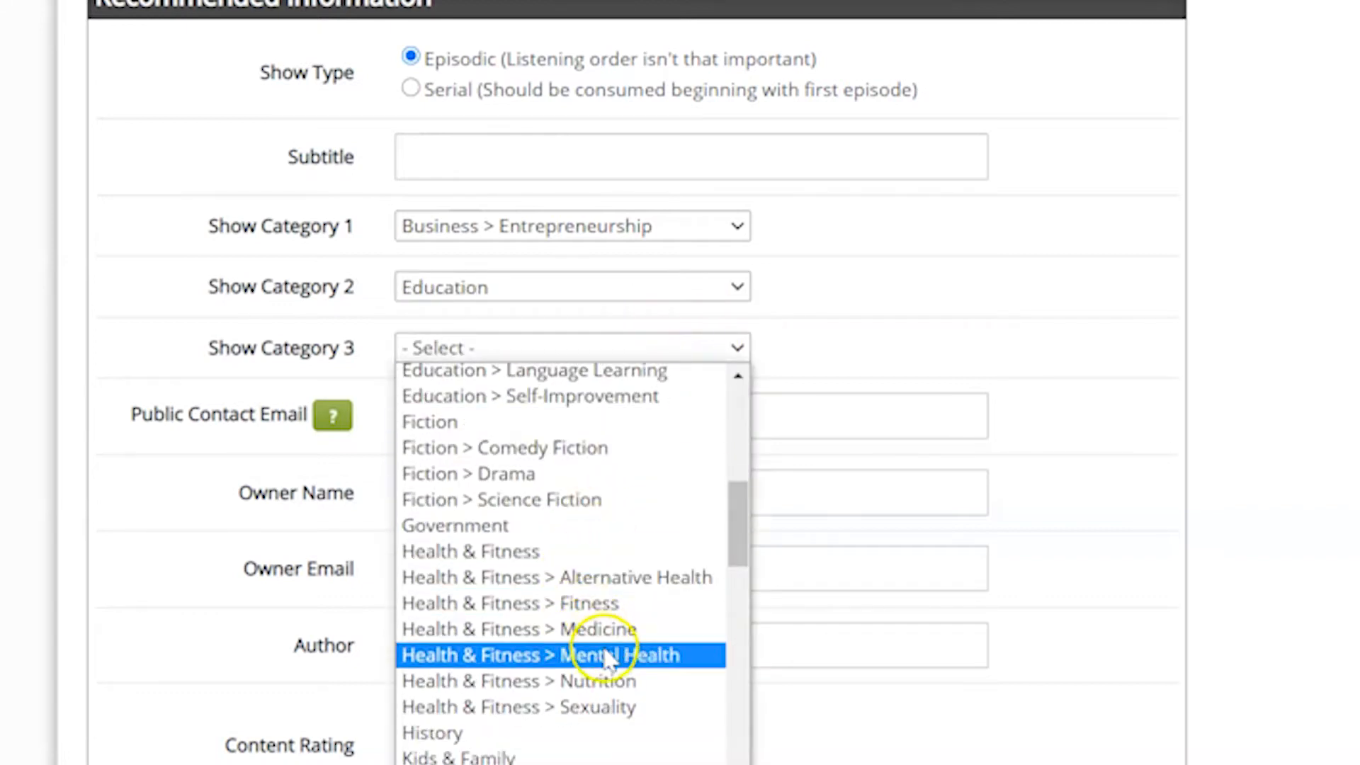
pyautogui.click(629, 578)
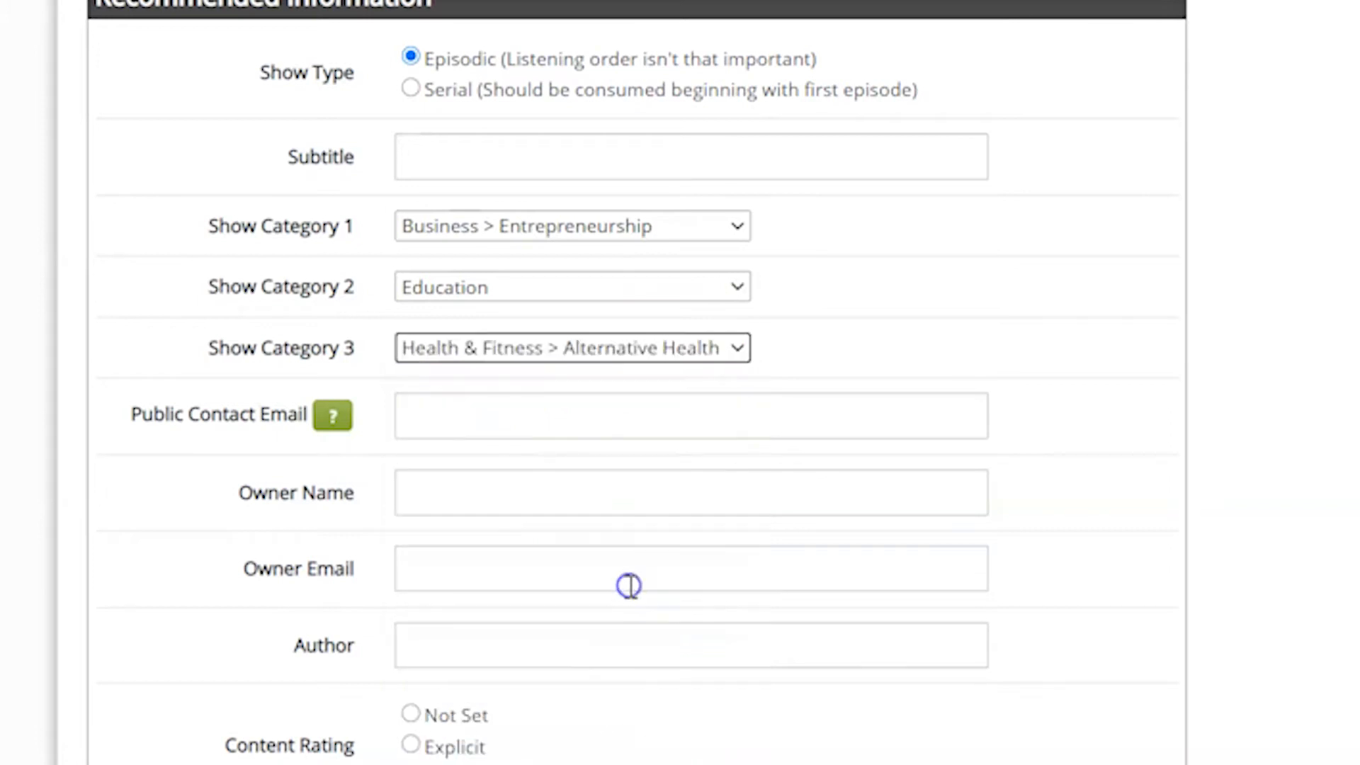
# - Check the Public Contact Email field without filling it in, and set the content rating to Clean
pyautogui.click(529, 416)
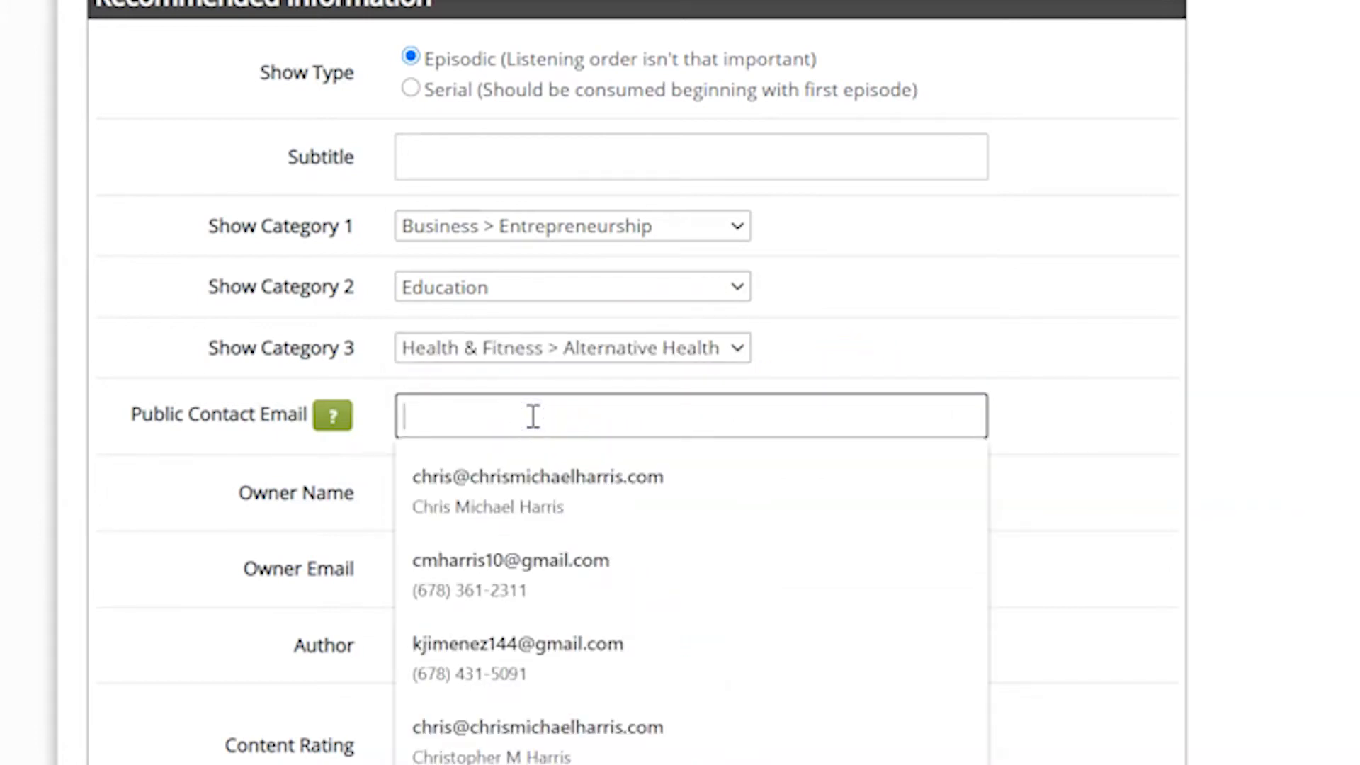
pyautogui.click(1267, 587)
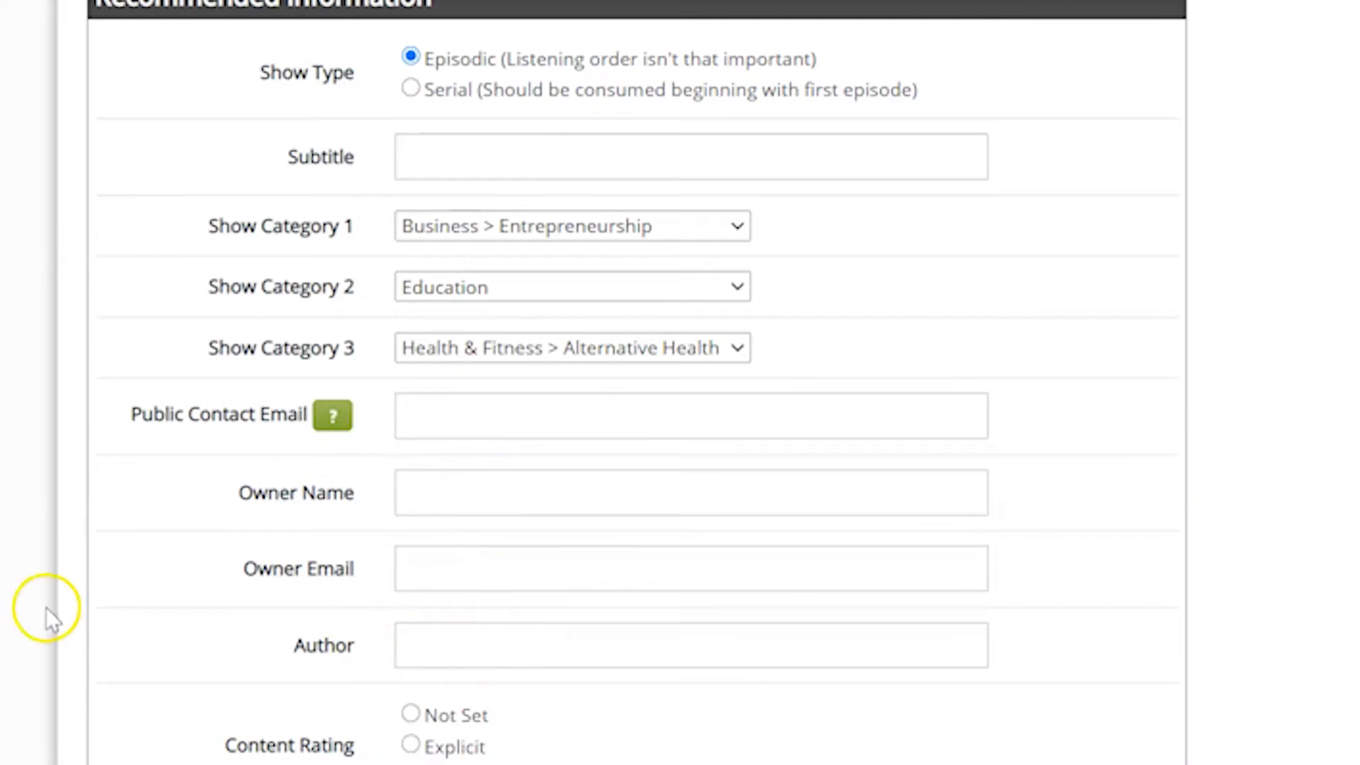
pyautogui.scroll(-4, 32, 618)
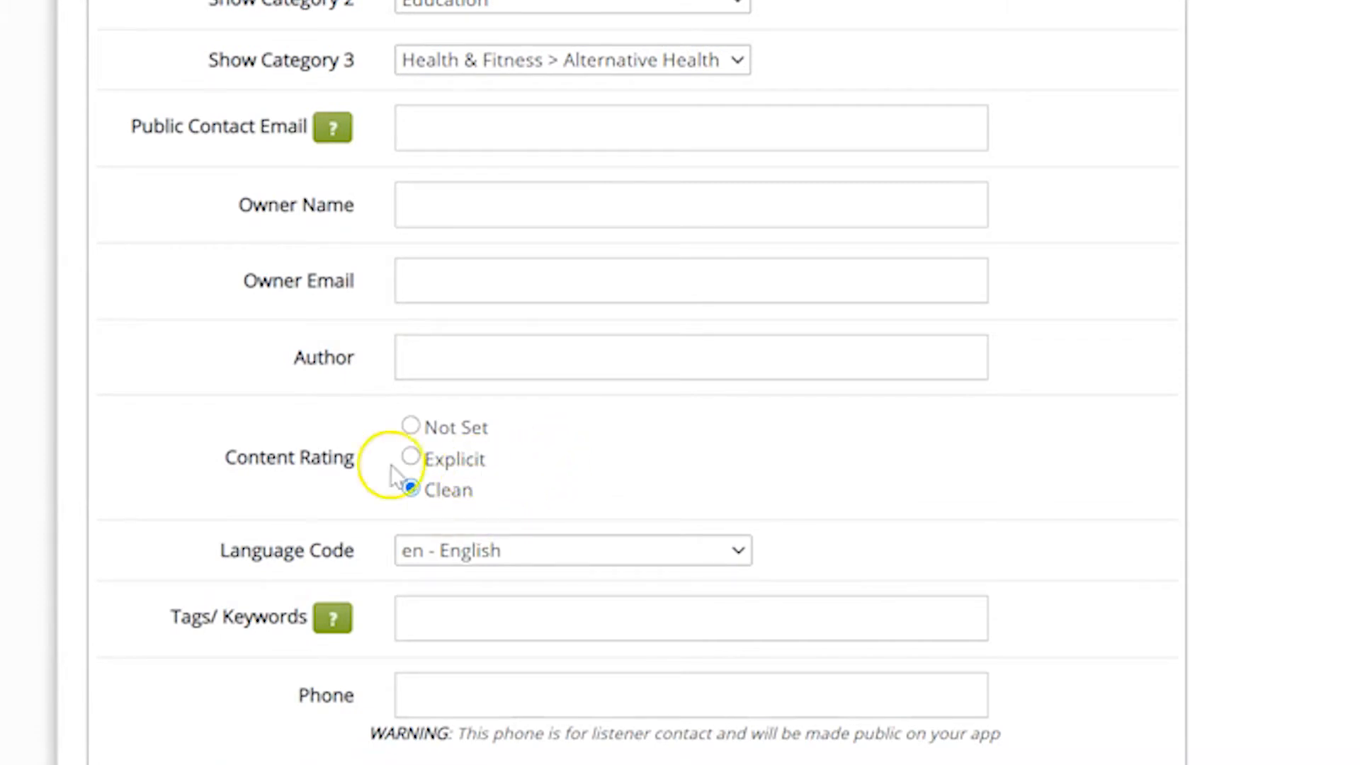
# - Inspect the Language Code, Tags/Keywords and Phone fields, and read the warning beneath the Phone field
pyautogui.scroll(-1, 1076, 425)
pyautogui.scroll(-2, 1073, 425)
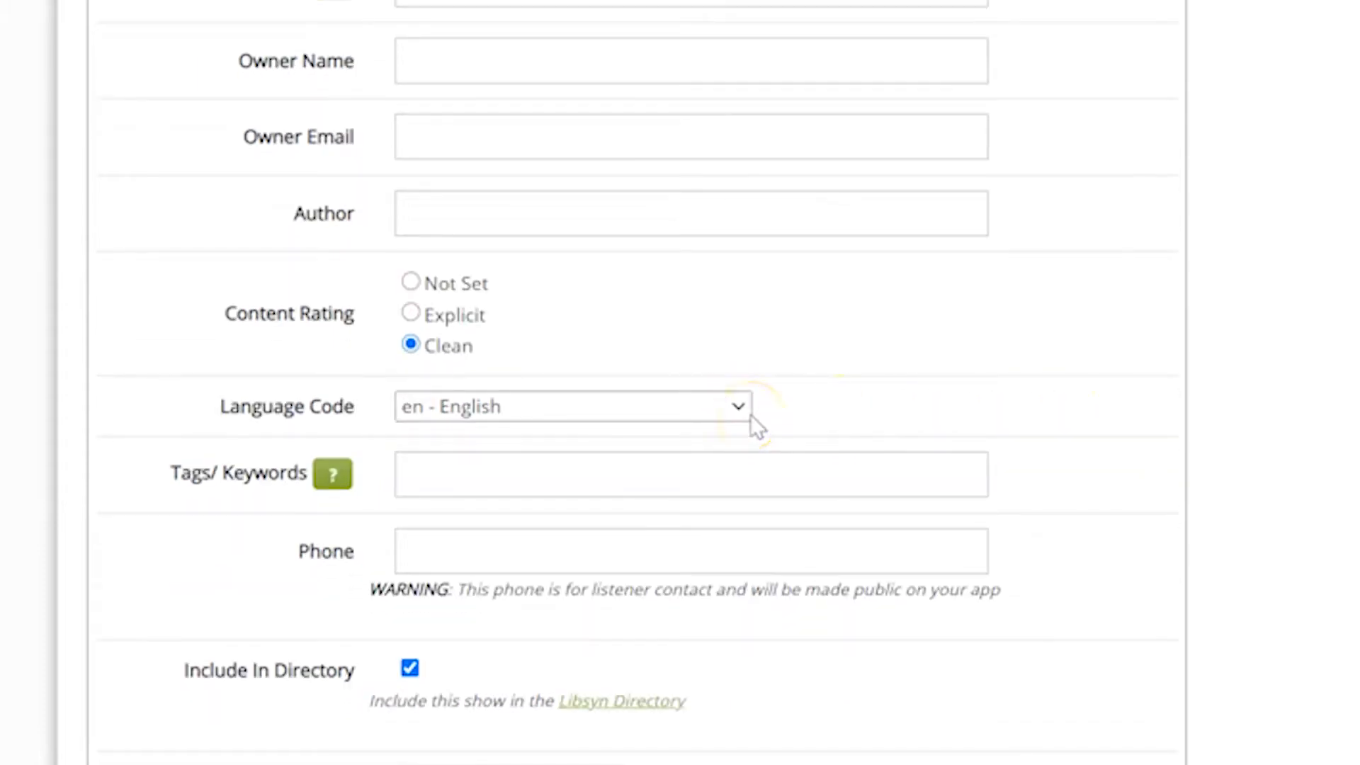
pyautogui.click(563, 472)
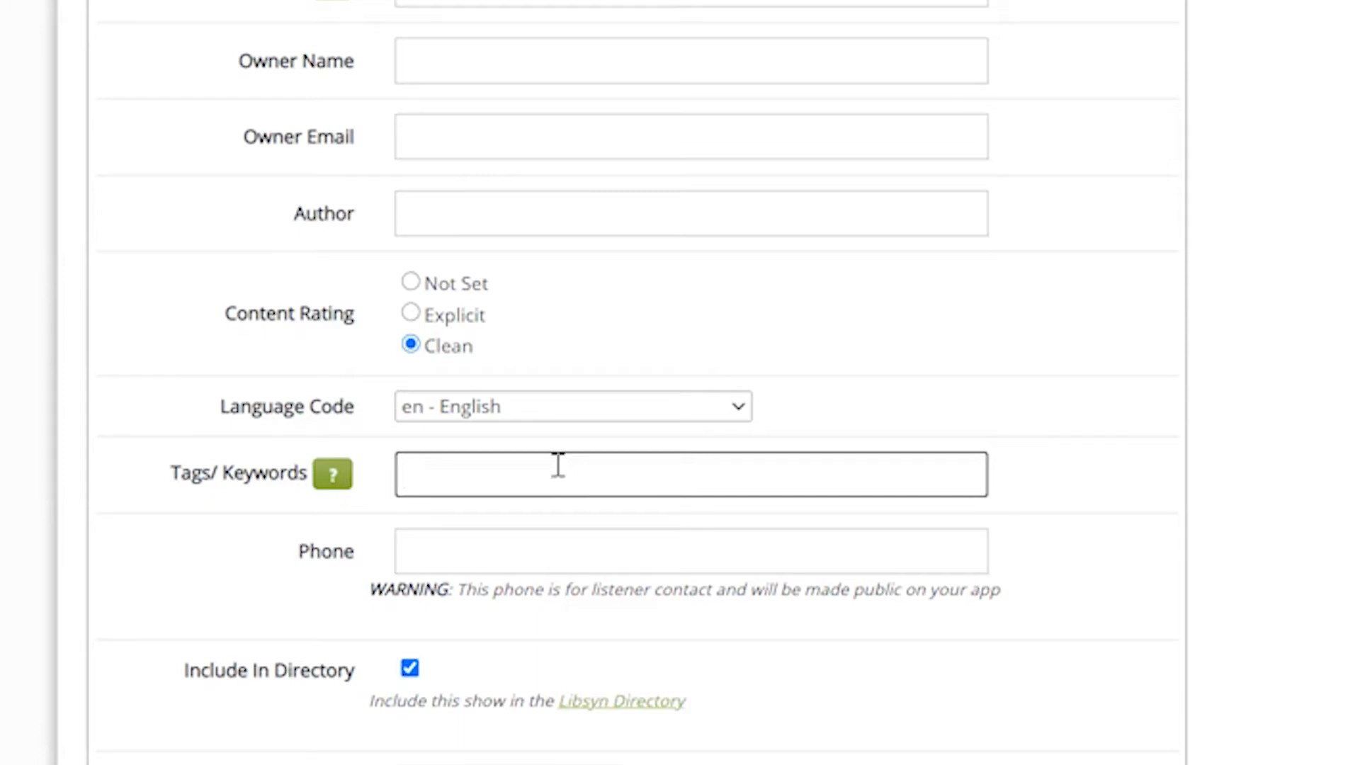
pyautogui.click(548, 483)
pyautogui.moveTo(465, 589); pyautogui.dragTo(1032, 611)
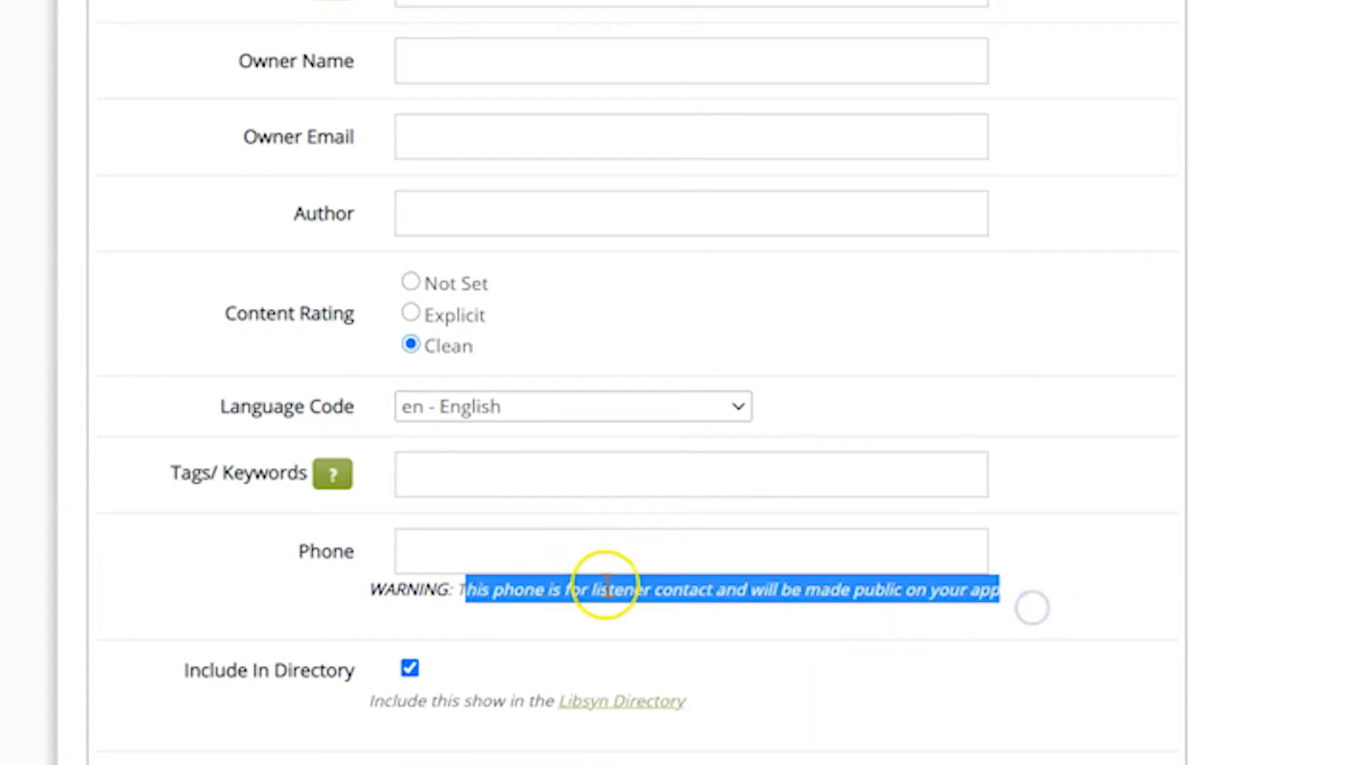
pyautogui.click(580, 561)
pyautogui.click(1303, 471)
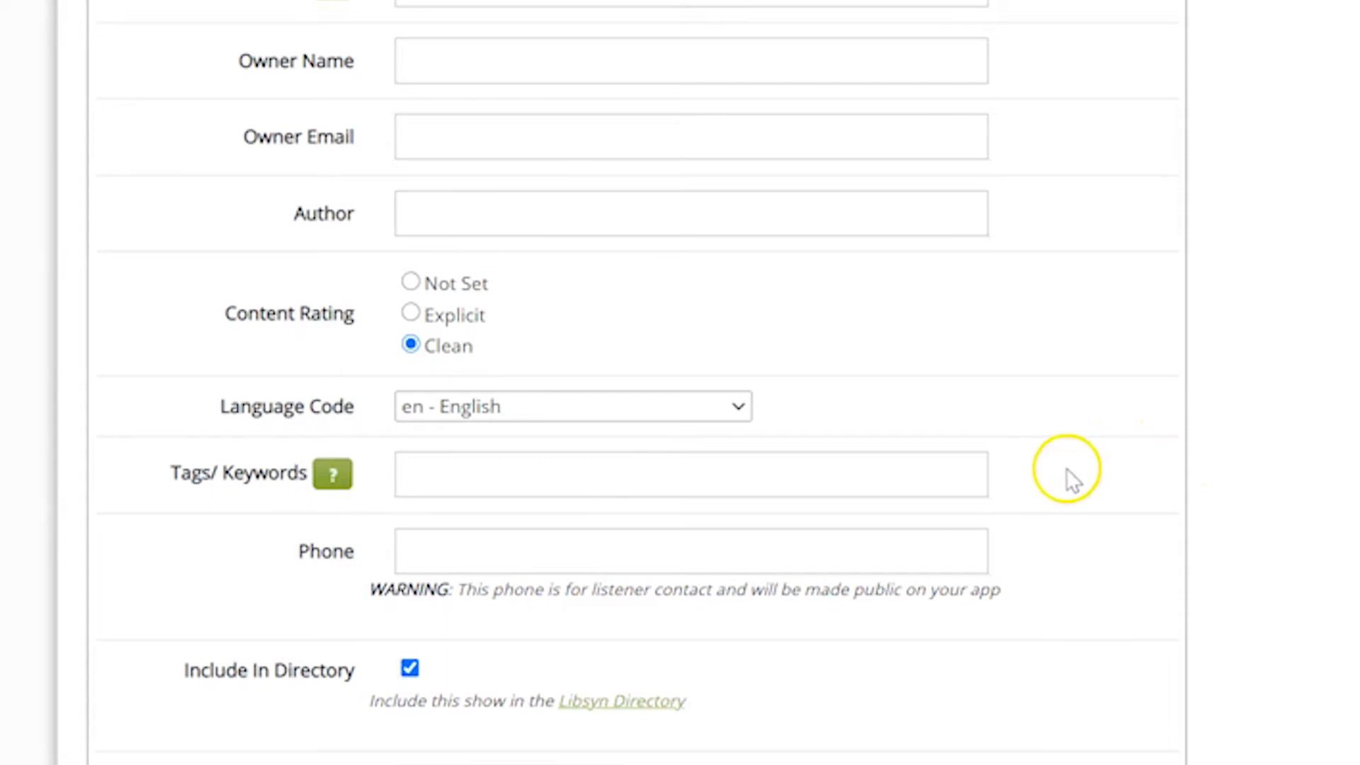
# - Compare the Default Show Feed options and set the feed to Libsyn Classic Feed
pyautogui.scroll(-5, 1065, 469)
pyautogui.click(611, 349)
pyautogui.click(724, 345)
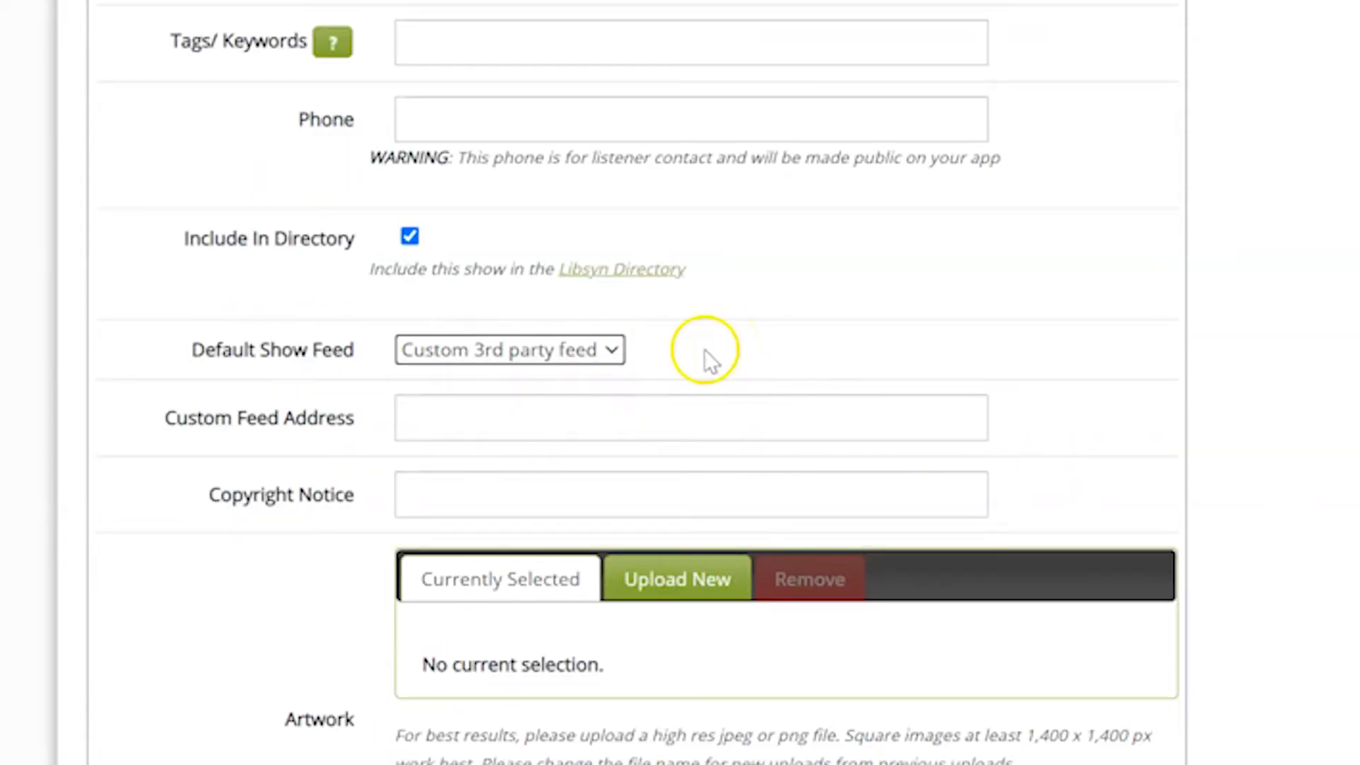
pyautogui.click(610, 352)
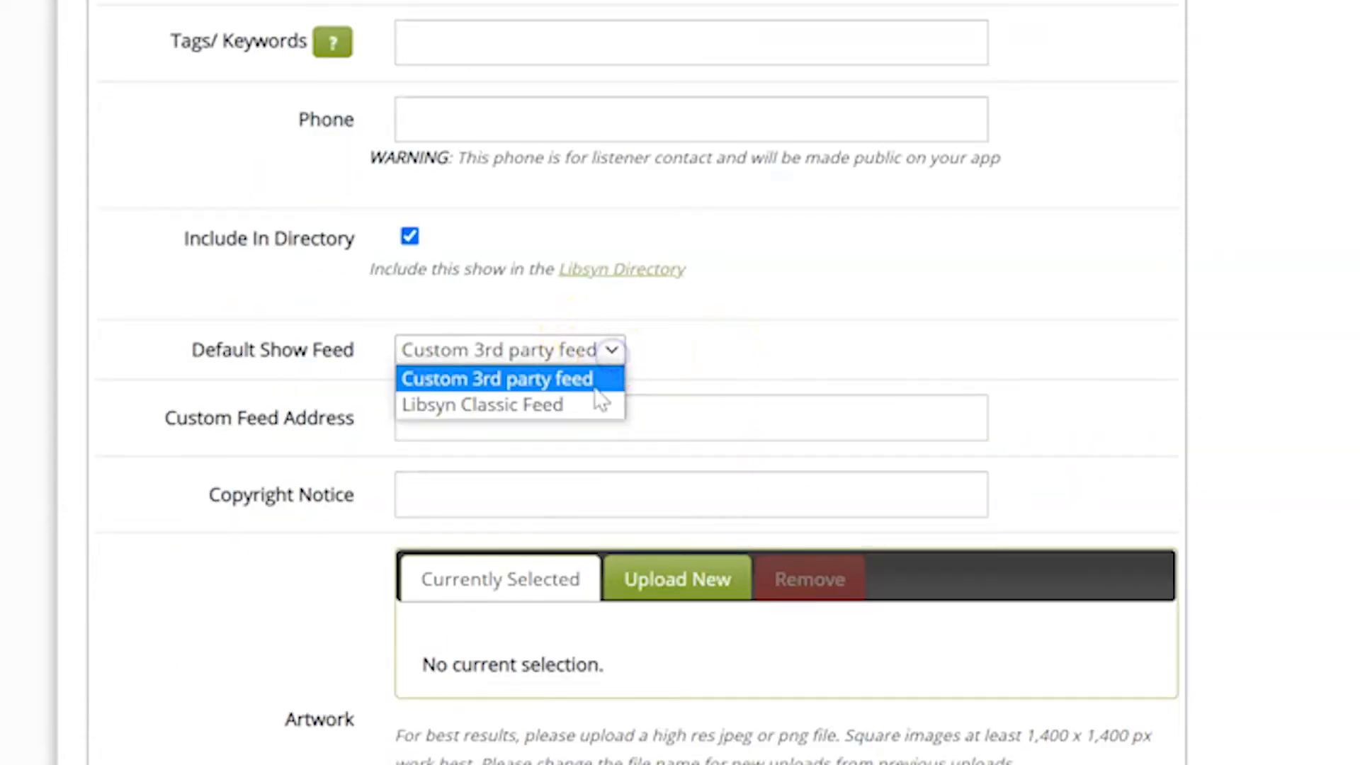
pyautogui.click(553, 410)
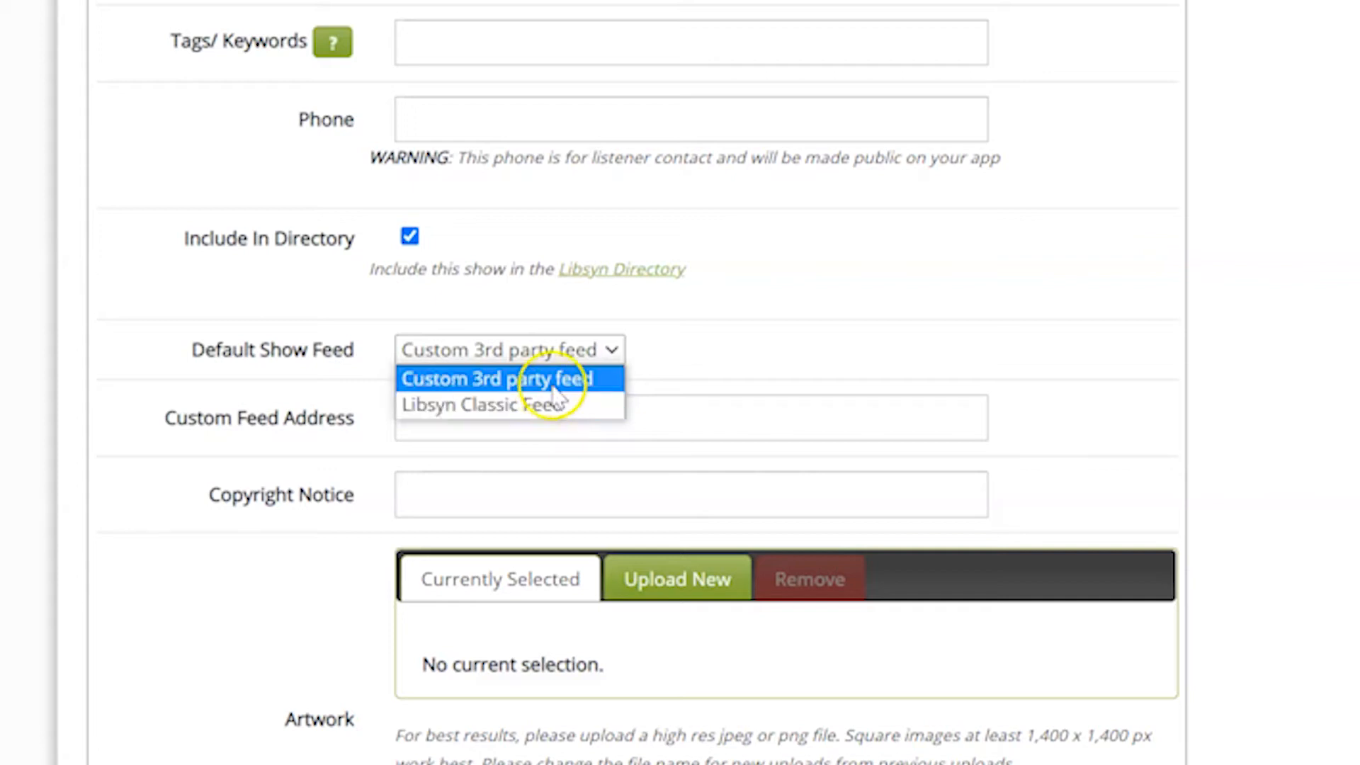
pyautogui.click(570, 407)
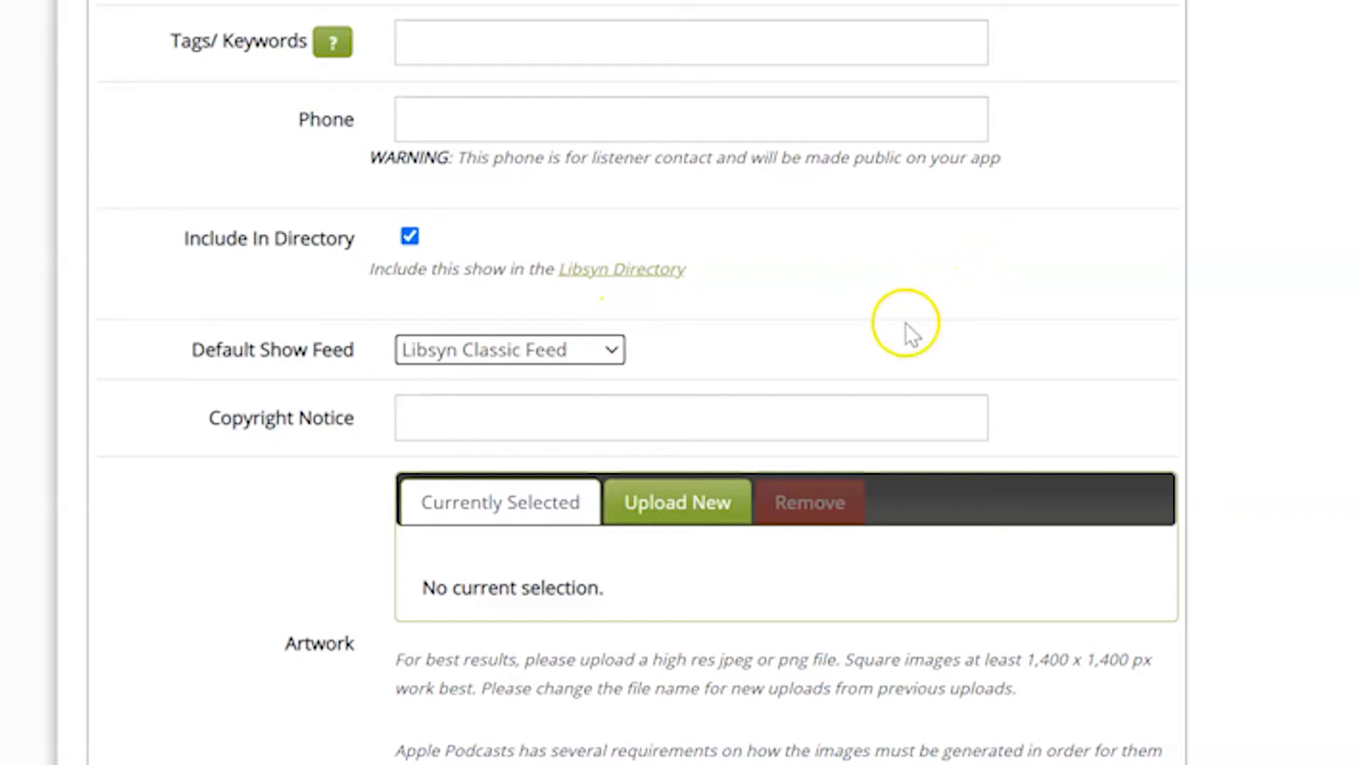
pyautogui.click(607, 350)
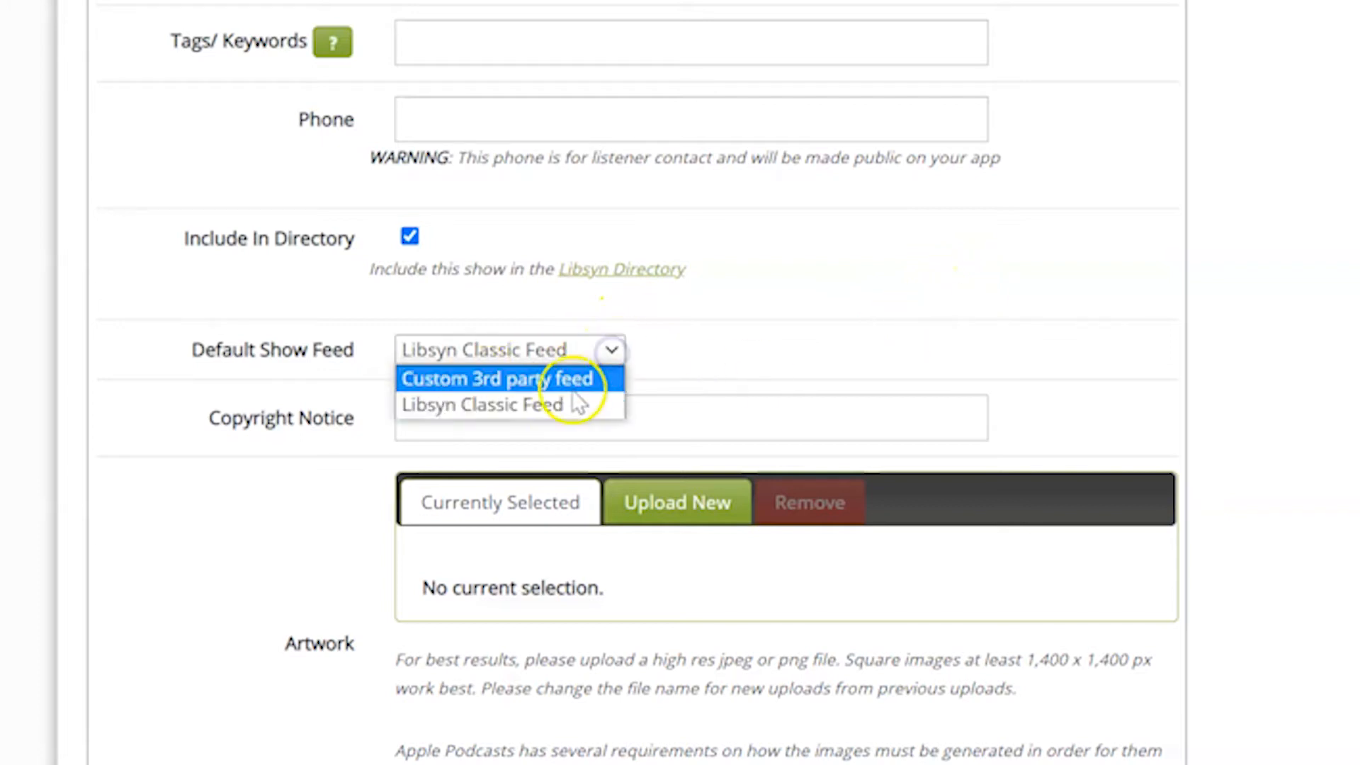
pyautogui.click(557, 407)
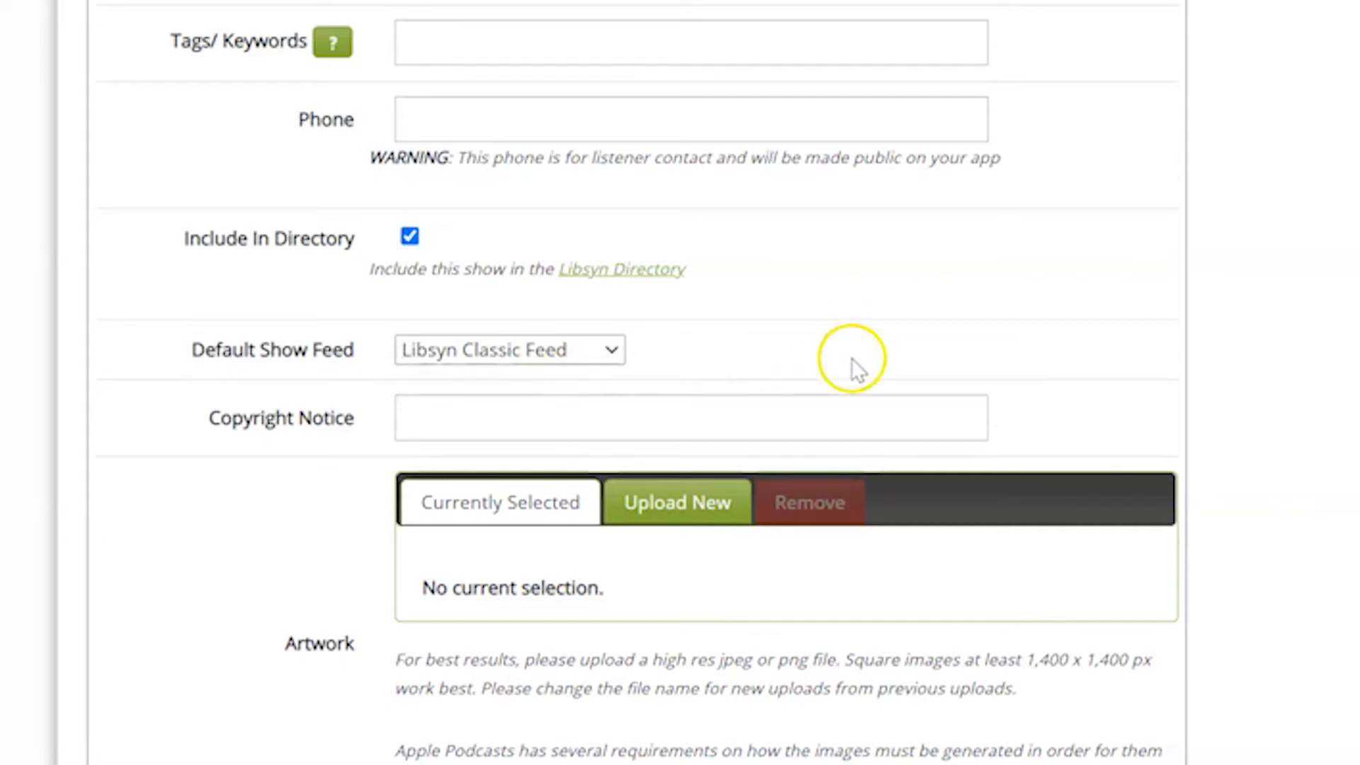
# - Inspect the Copyright Notice field and read the recommended image size and file requirements for the show artwork
pyautogui.click(497, 409)
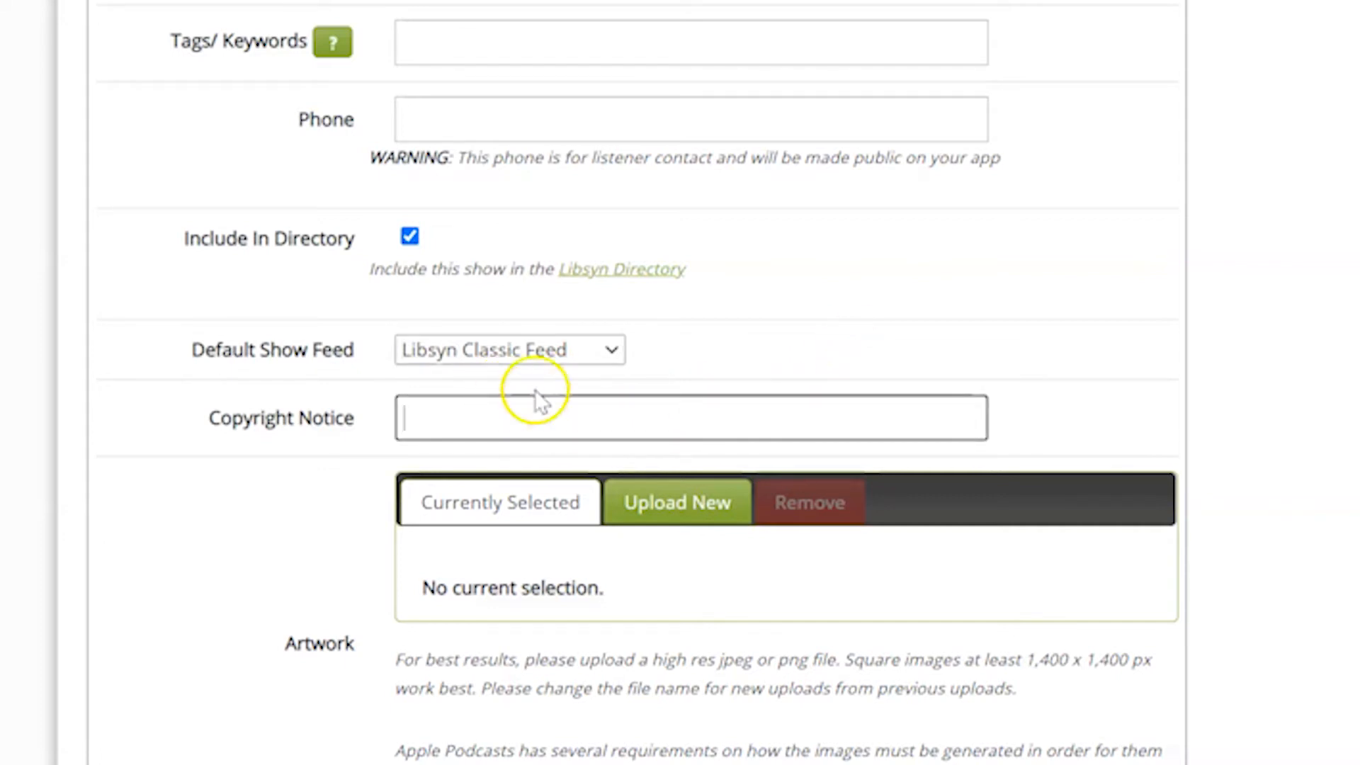
pyautogui.scroll(-8, 1078, 338)
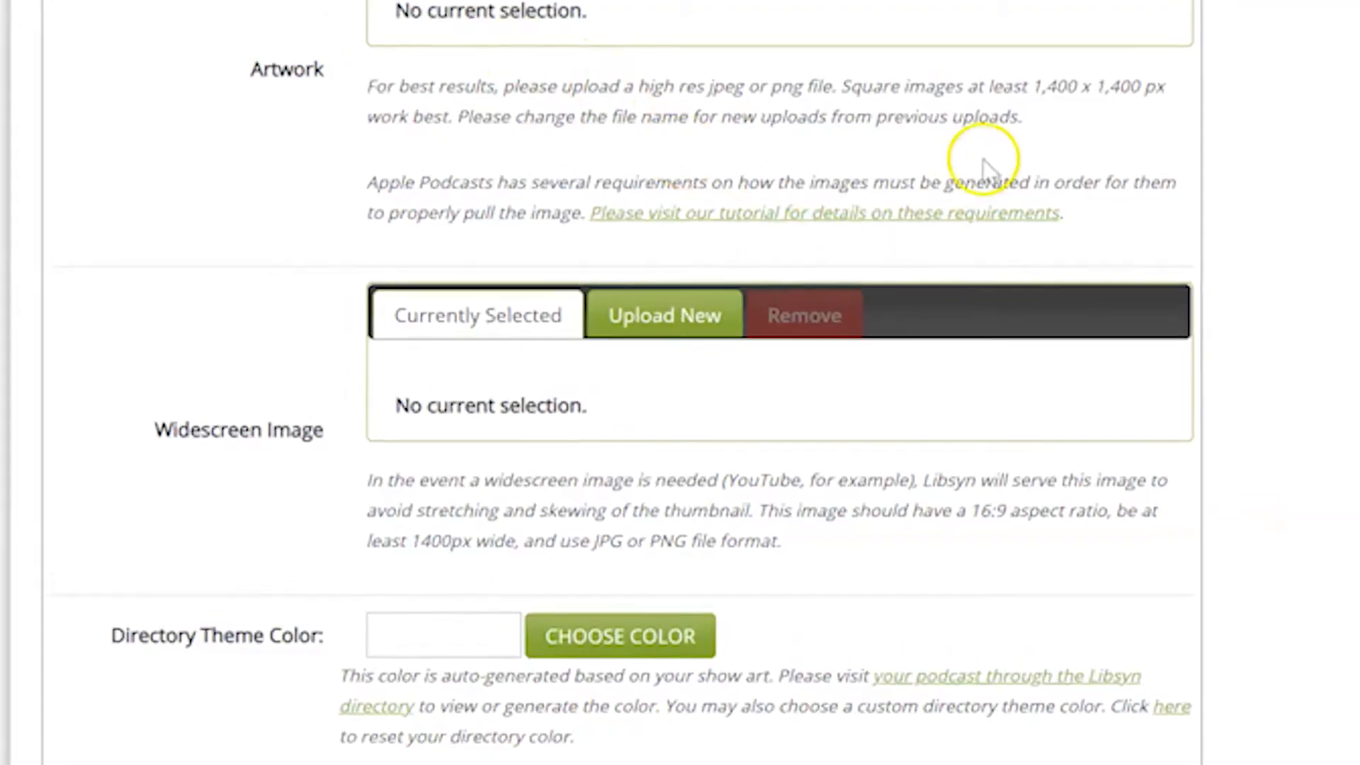
pyautogui.moveTo(1058, 95); pyautogui.dragTo(1189, 93)
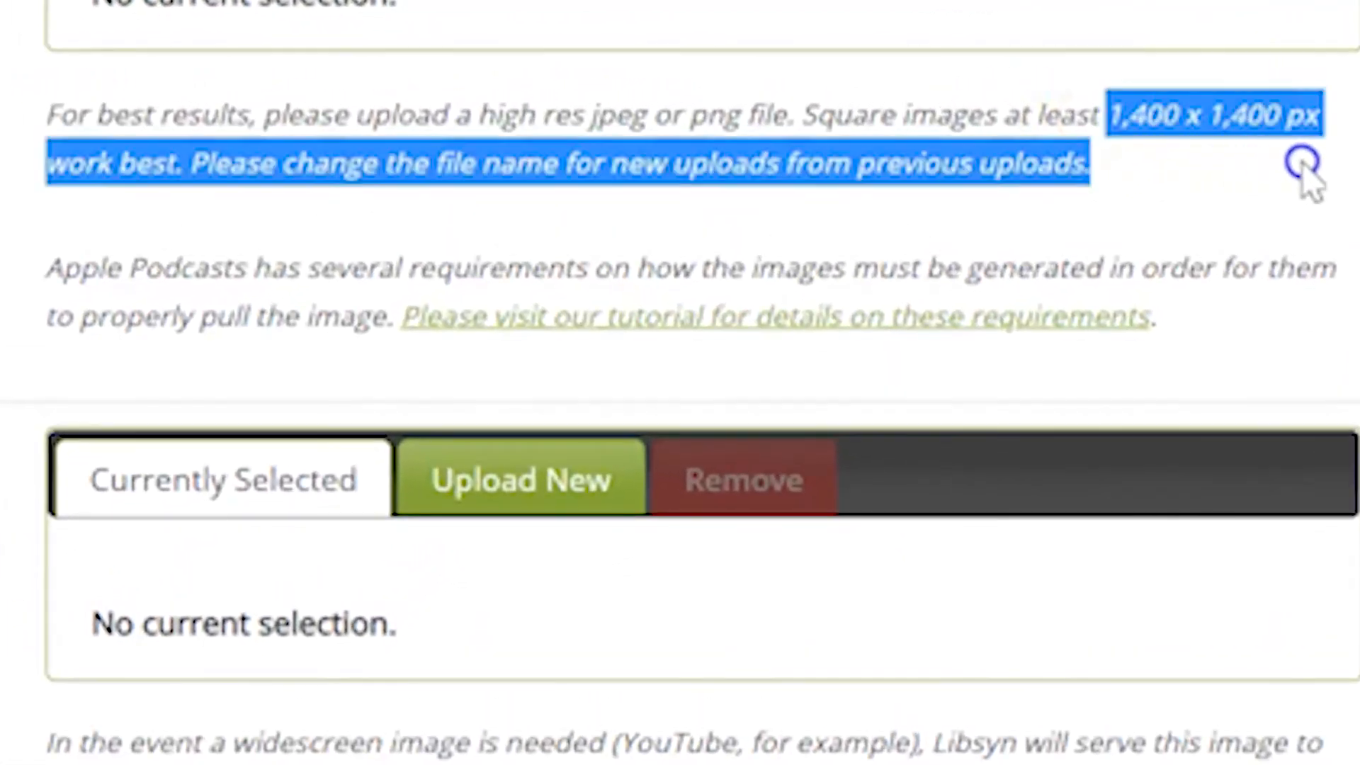
pyautogui.click(1130, 239)
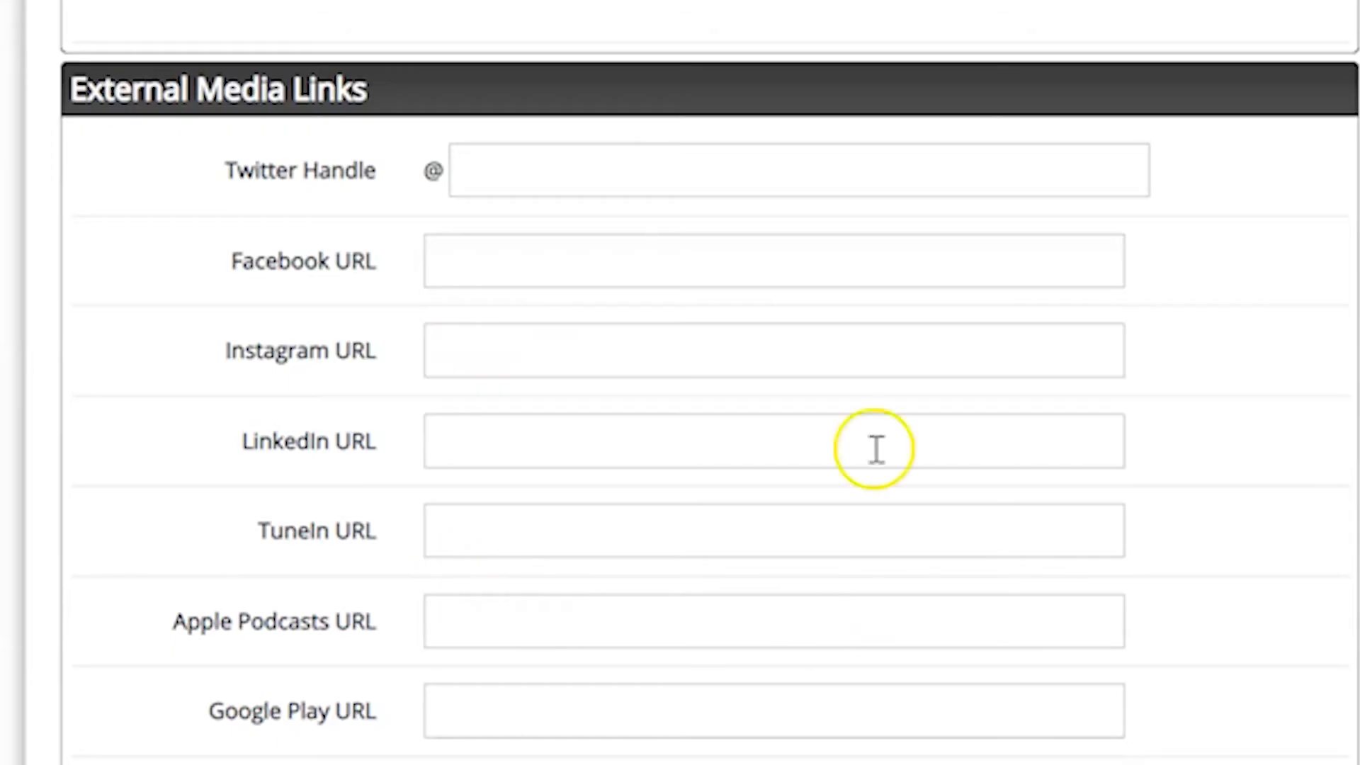
# - Try to save the show settings with the external media links left blank, and check the flagged fields under Required Information
pyautogui.click(563, 164)
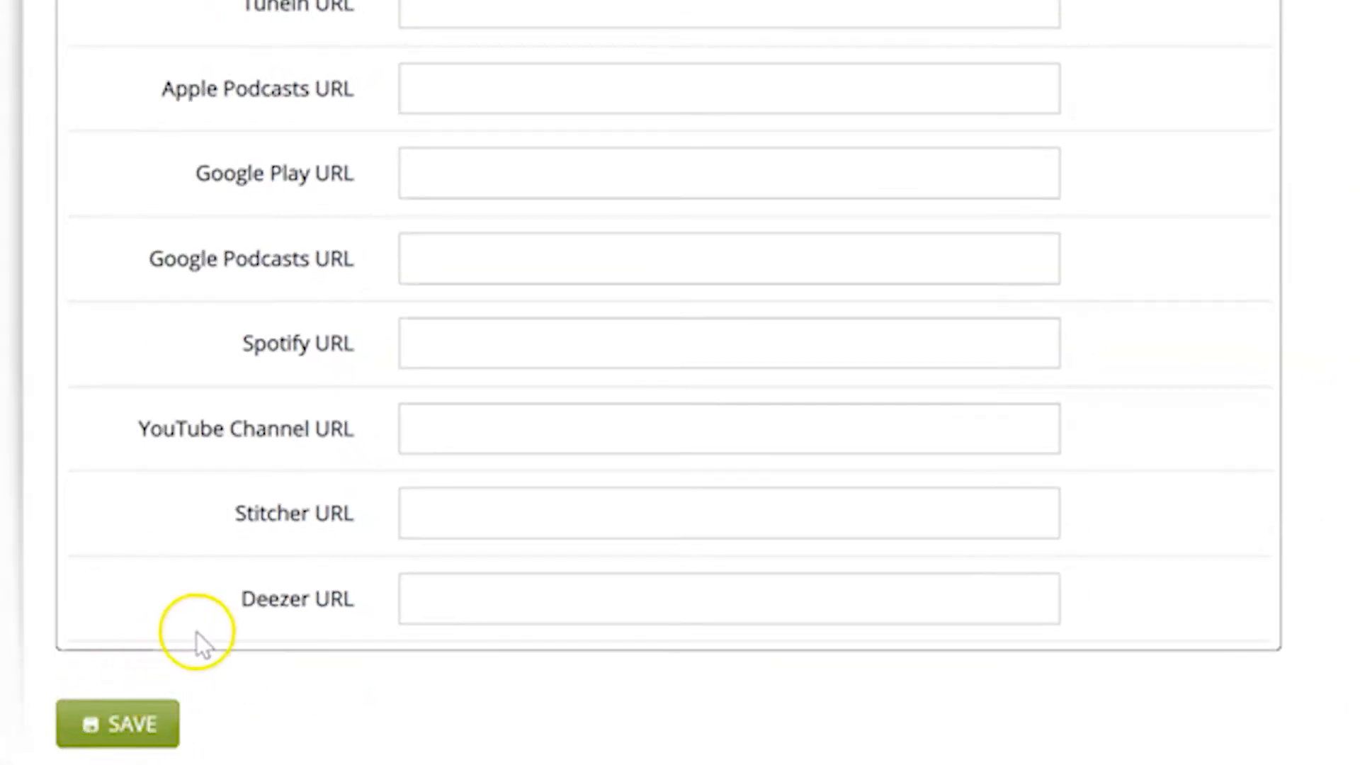
pyautogui.click(124, 726)
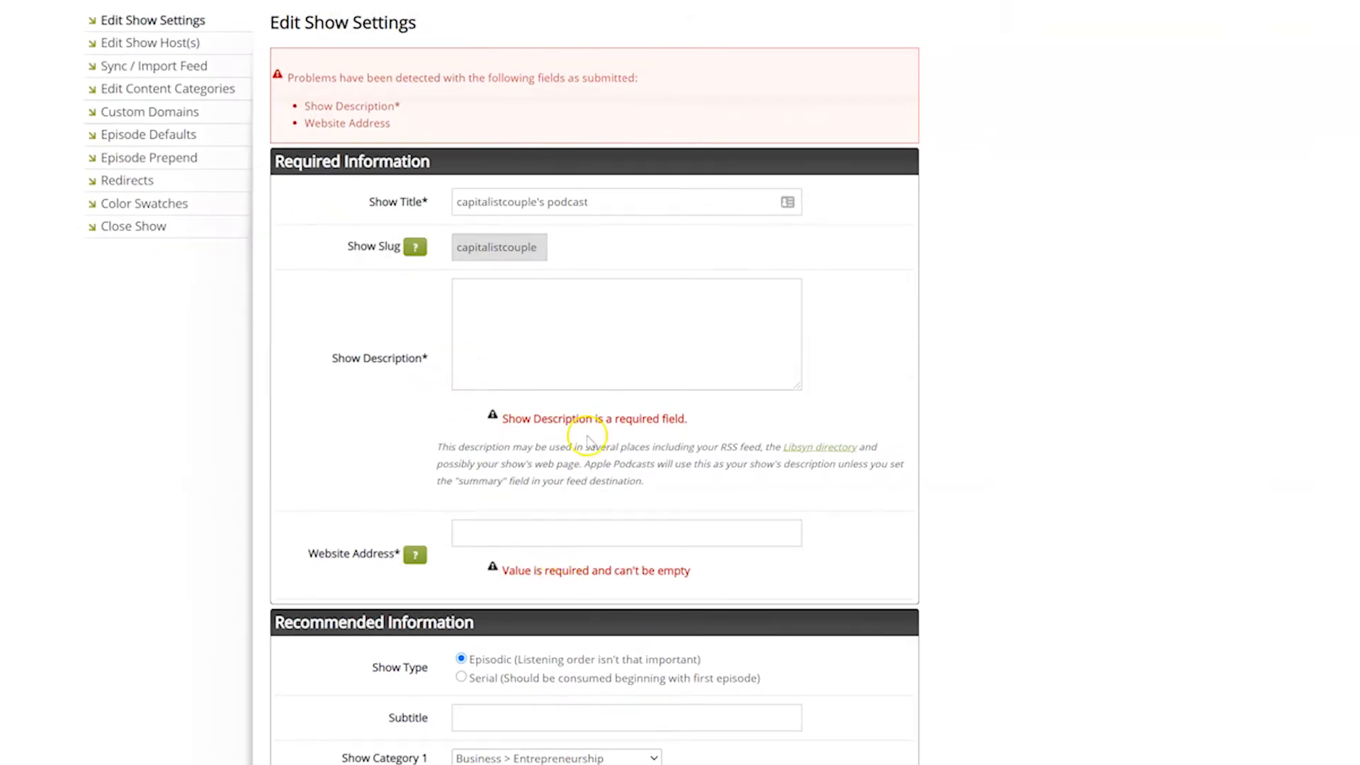
pyautogui.scroll(-7, 587, 440)
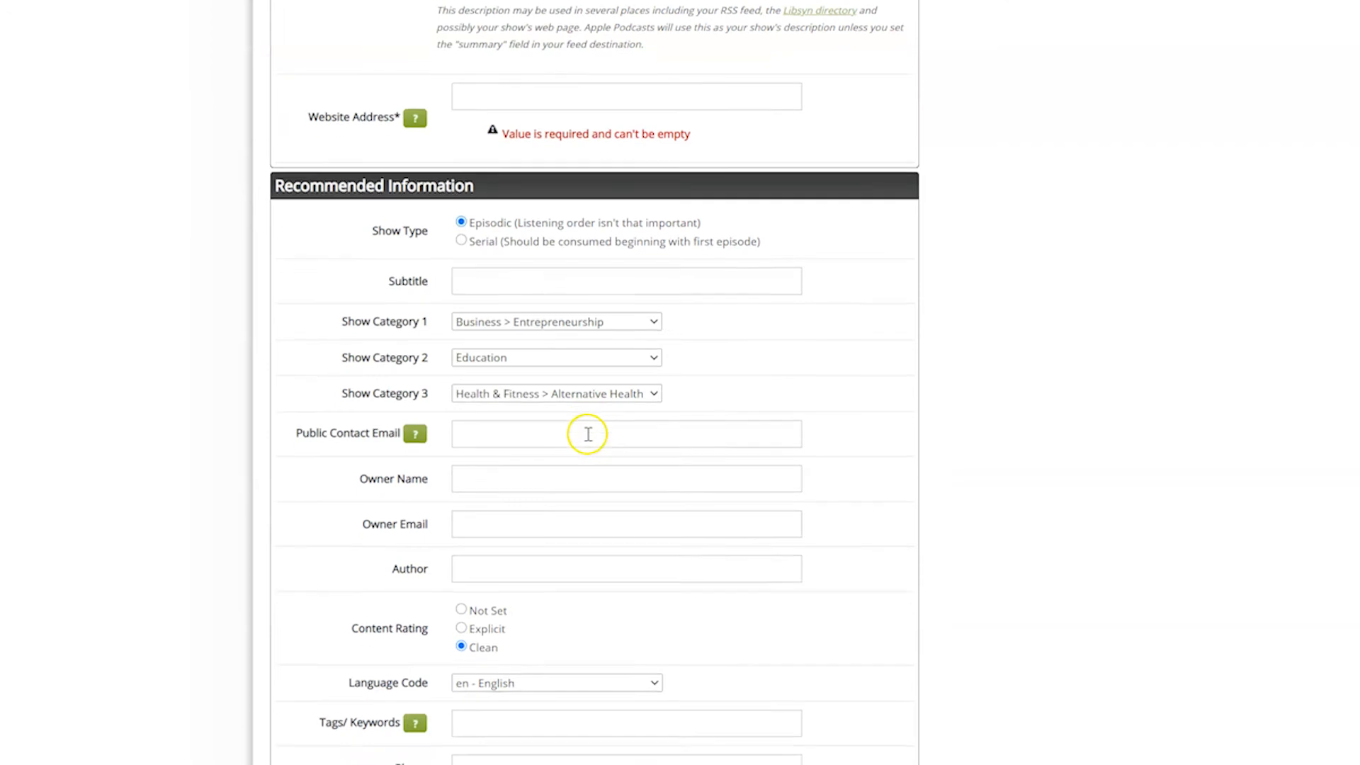
pyautogui.moveTo(699, 63); pyautogui.dragTo(507, 63)
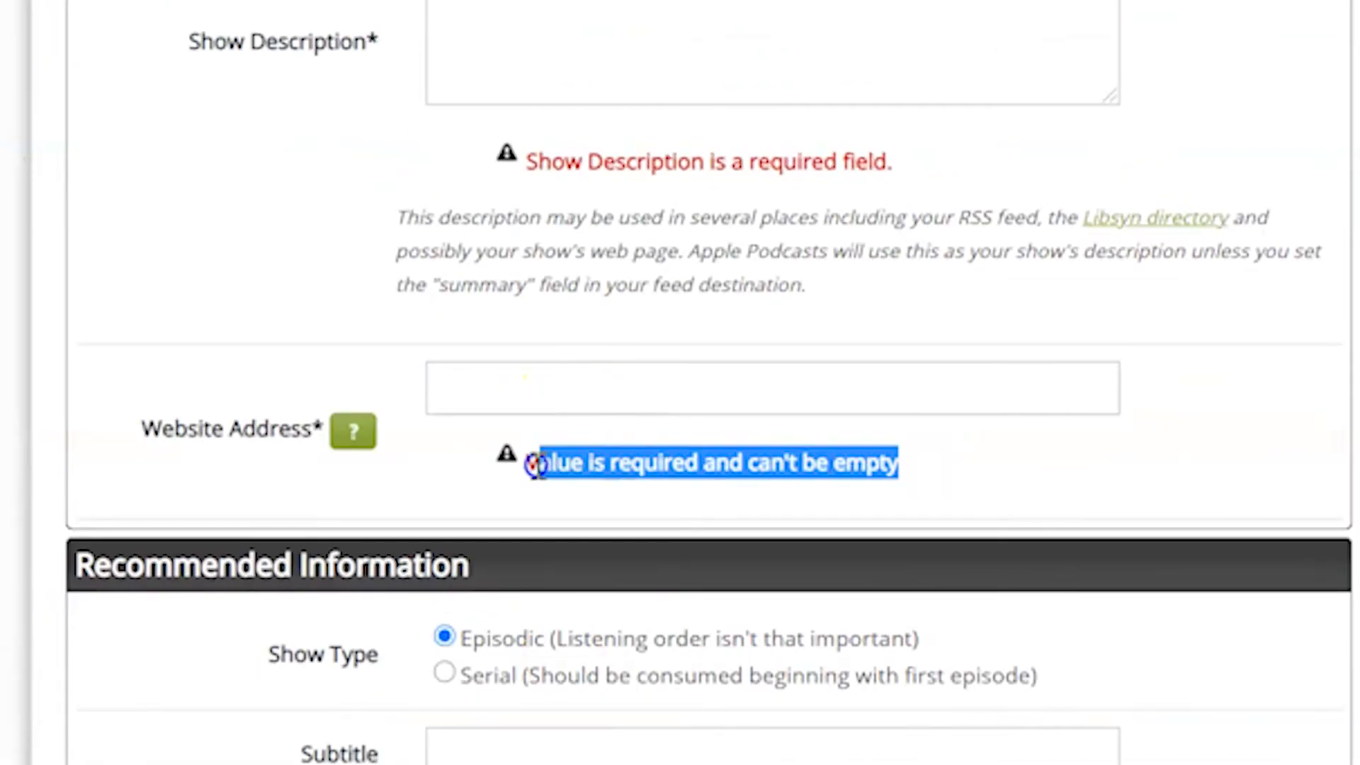
pyautogui.click(1140, 496)
pyautogui.scroll(-15, 1126, 467)
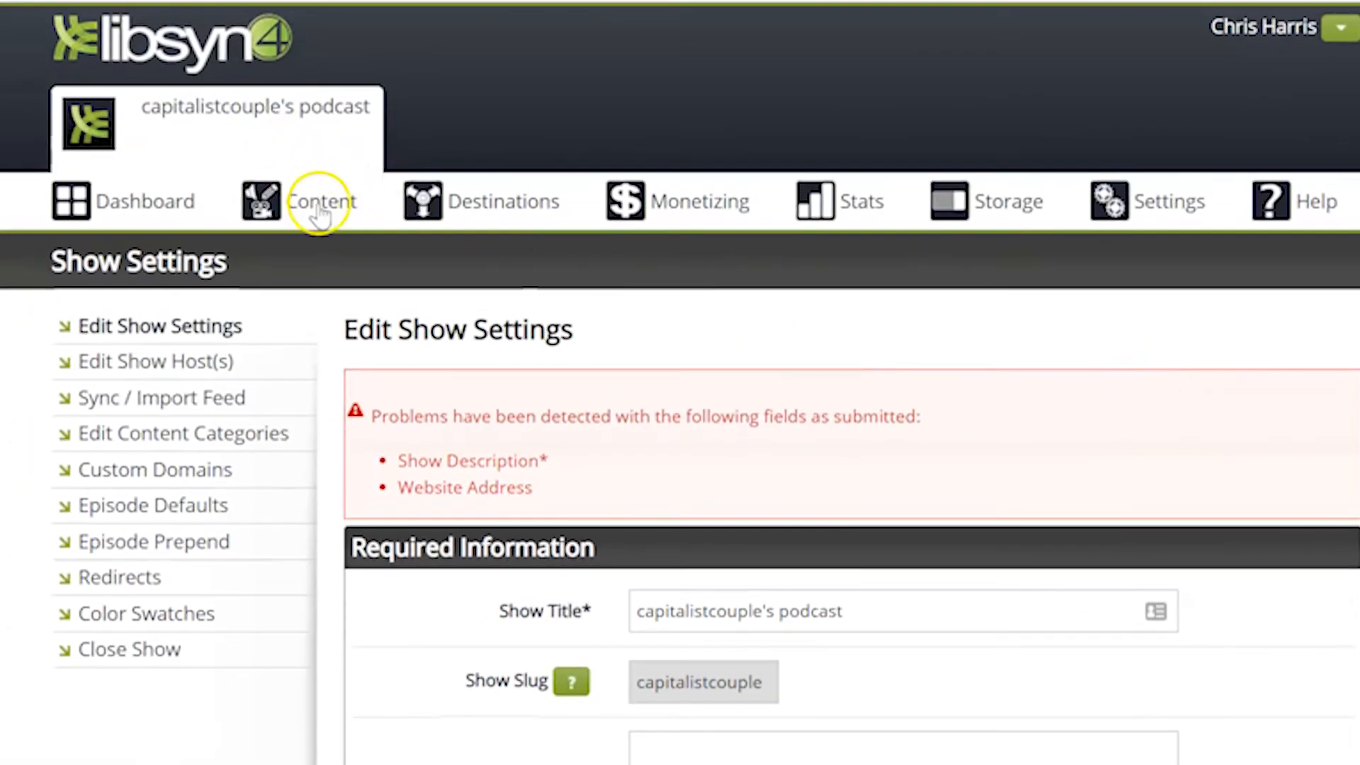
# - Open the show's publishing destinations and examine the All Destinations list and the Spotify quick link
pyautogui.click(323, 213)
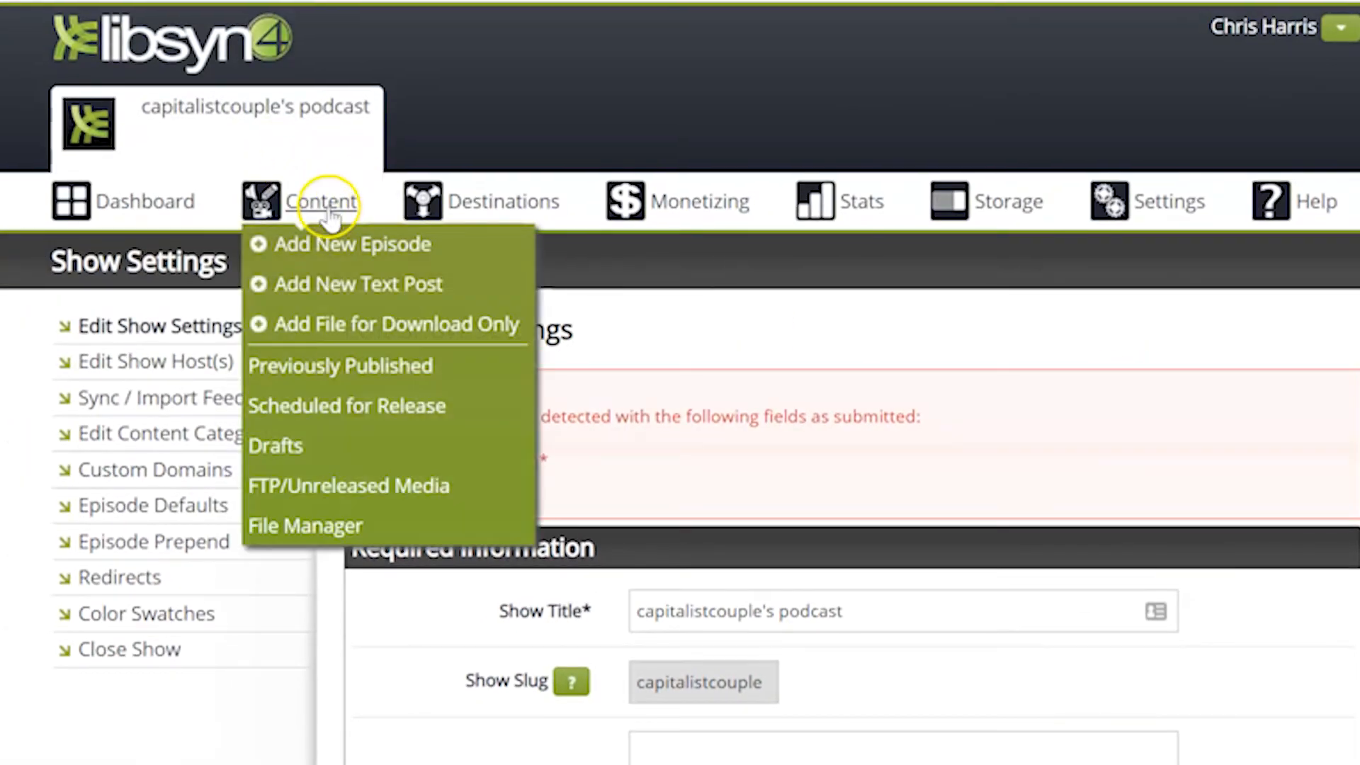
pyautogui.click(483, 212)
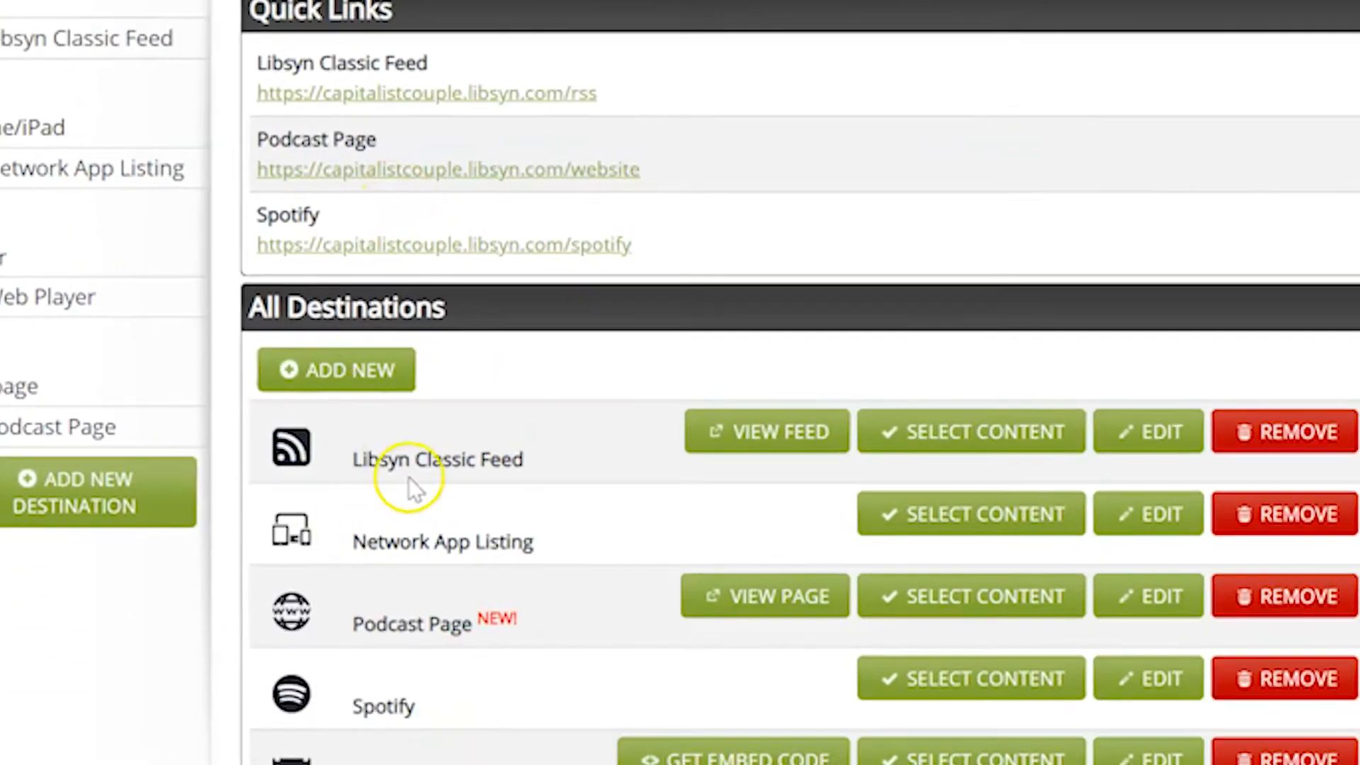
pyautogui.click(460, 764)
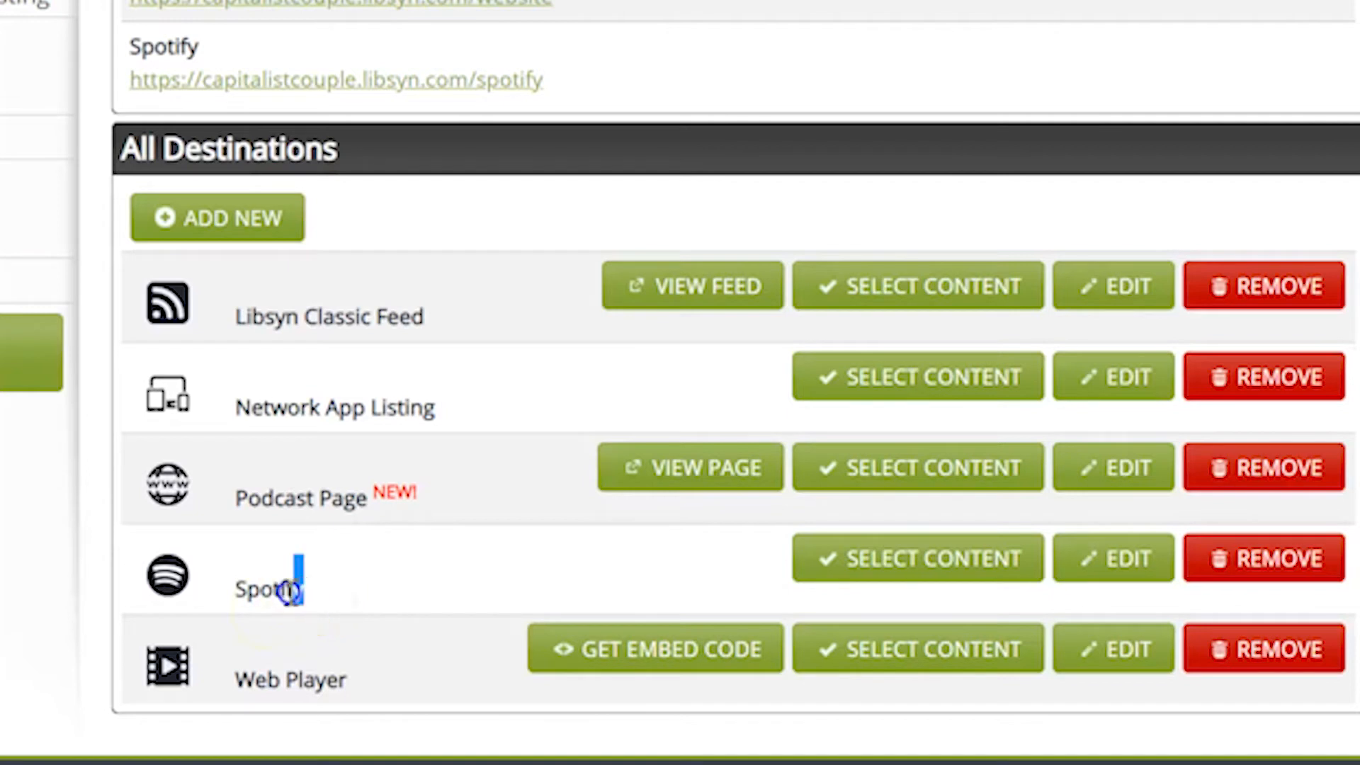
pyautogui.moveTo(299, 586); pyautogui.dragTo(243, 589)
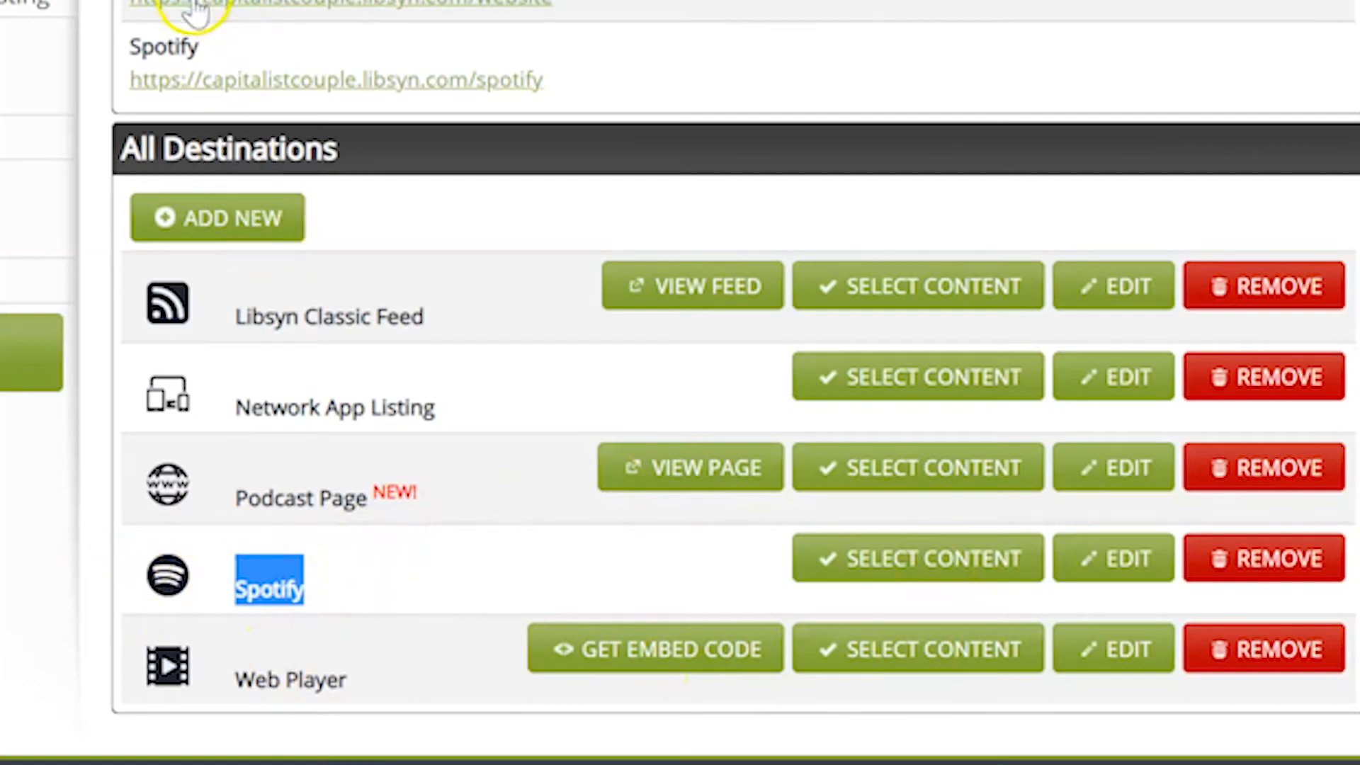
pyautogui.moveTo(549, 81); pyautogui.dragTo(177, 51)
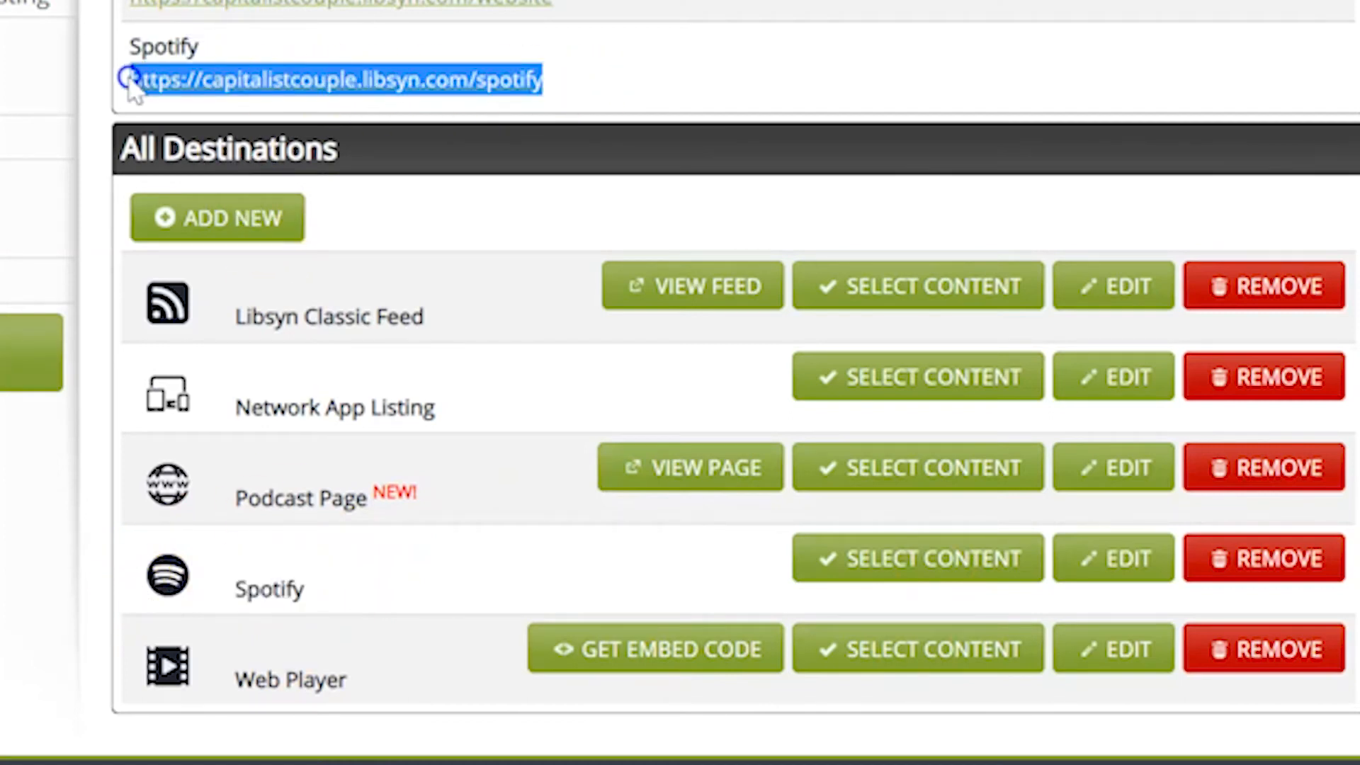
pyautogui.click(131, 82)
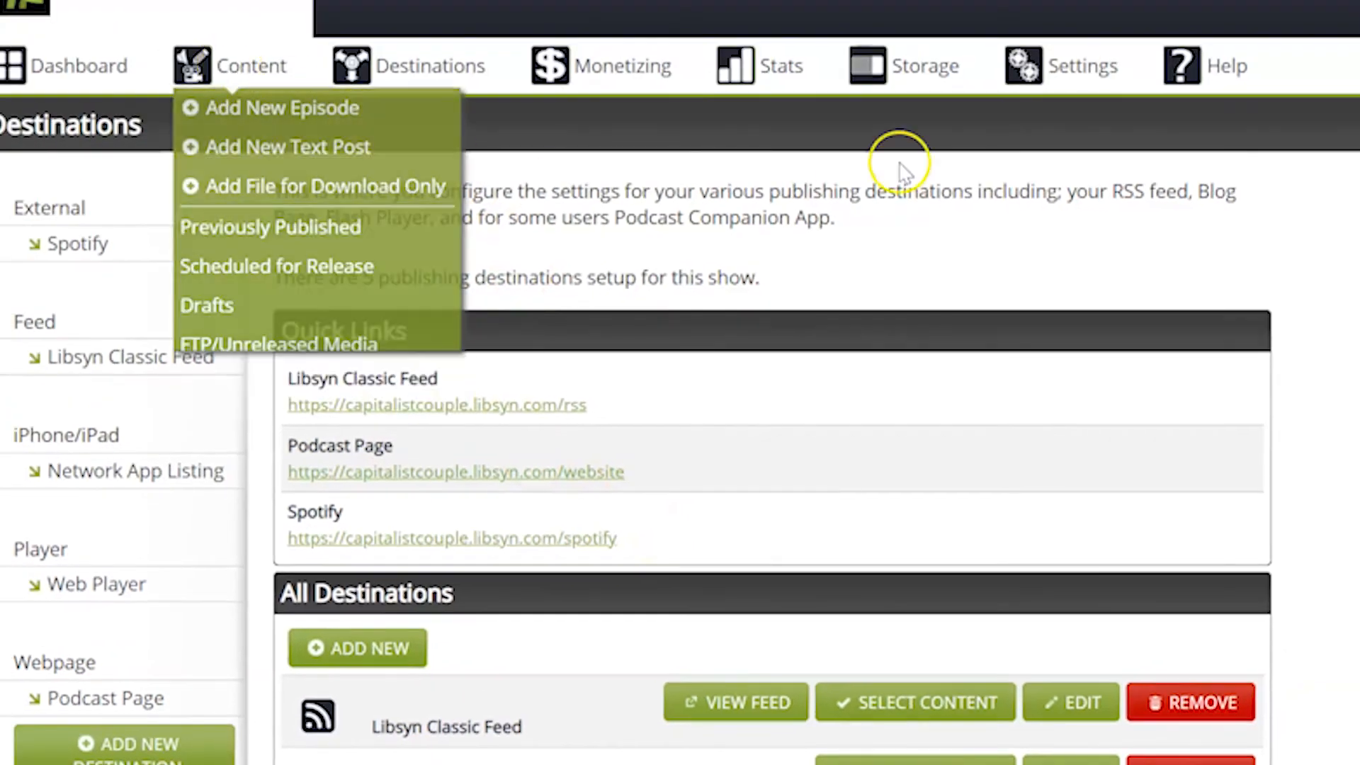
# - Start a new episode and view the available media file sources without adding a file
pyautogui.moveTo(250, 81)
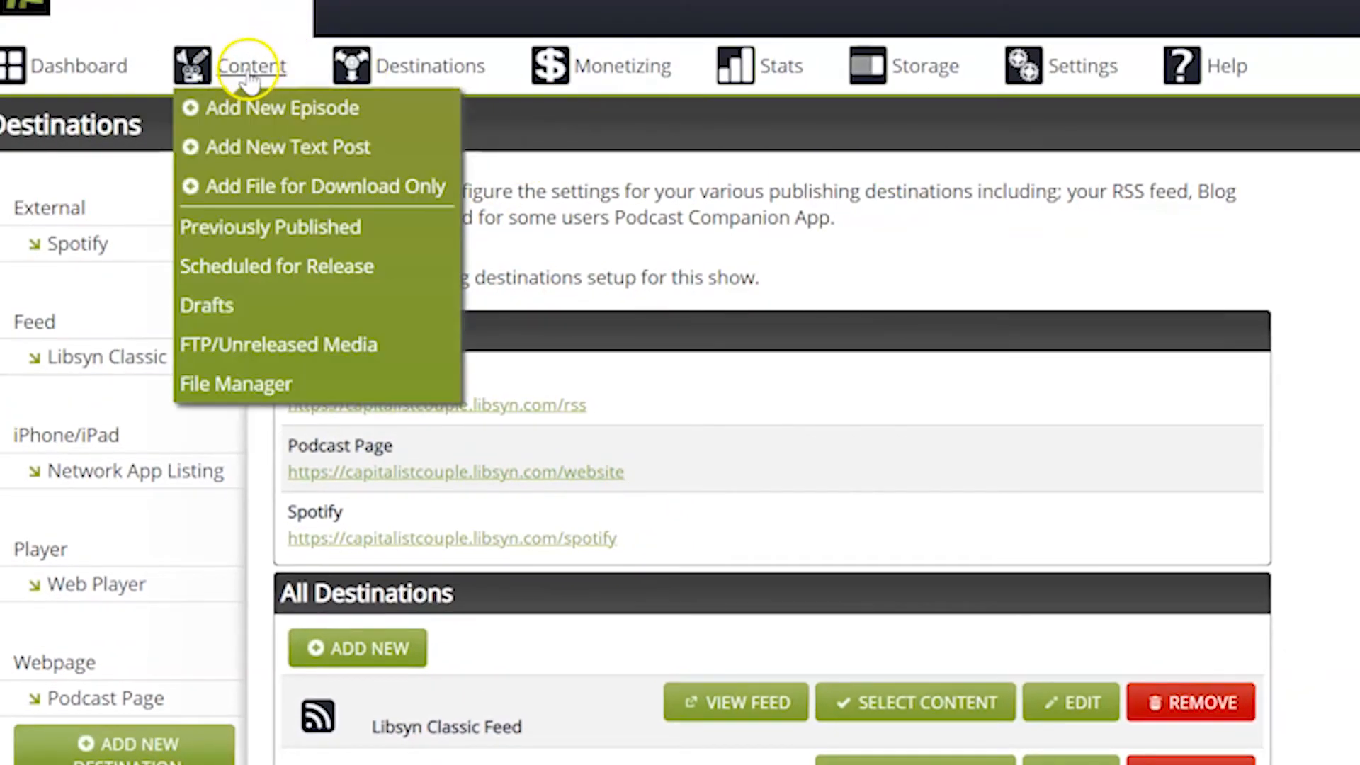
pyautogui.click(270, 113)
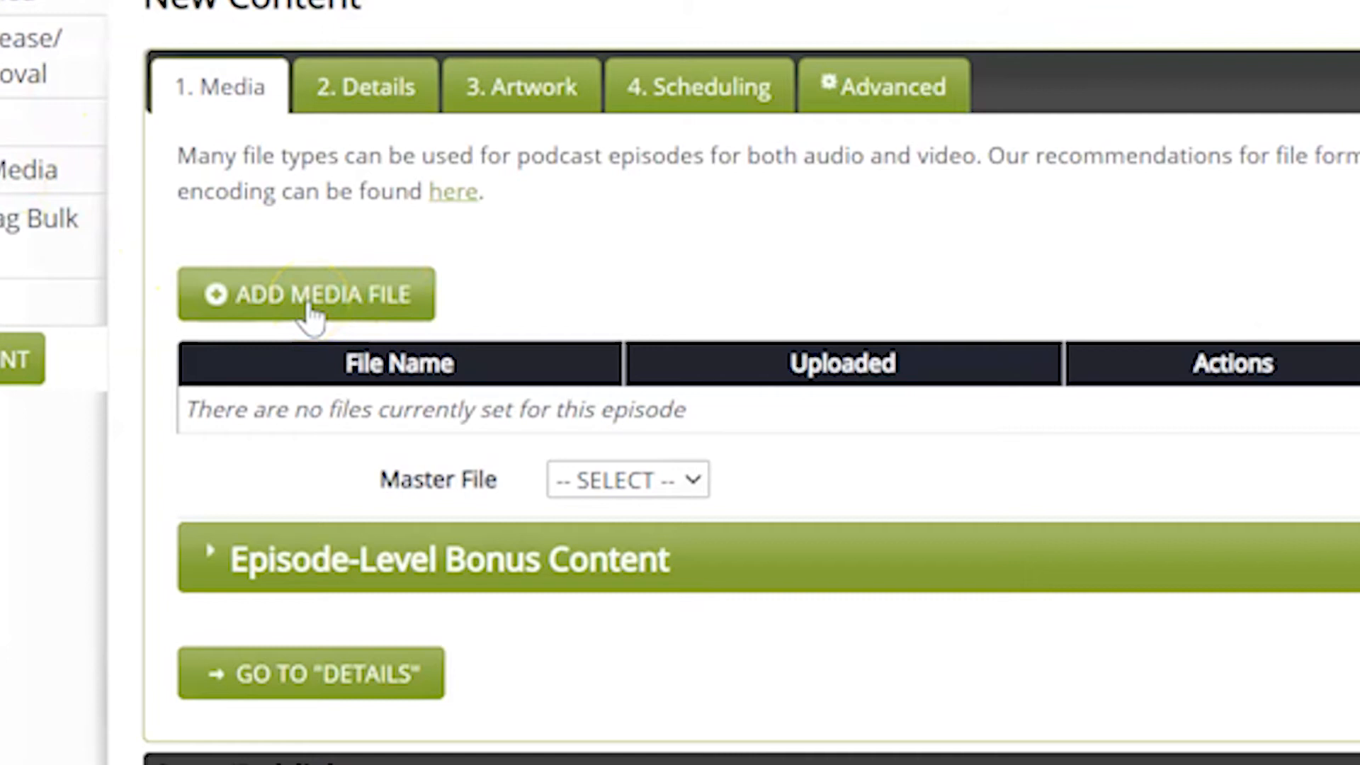
pyautogui.click(312, 301)
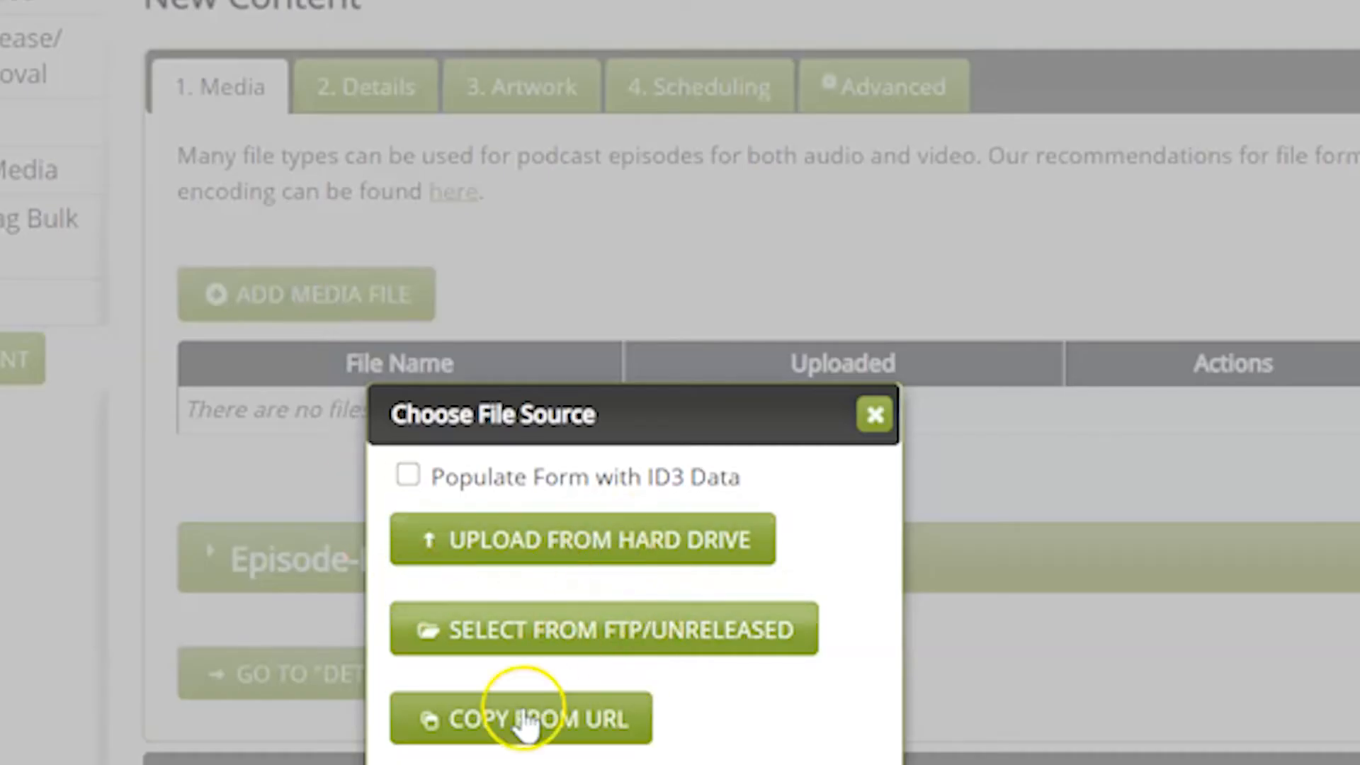
pyautogui.click(875, 415)
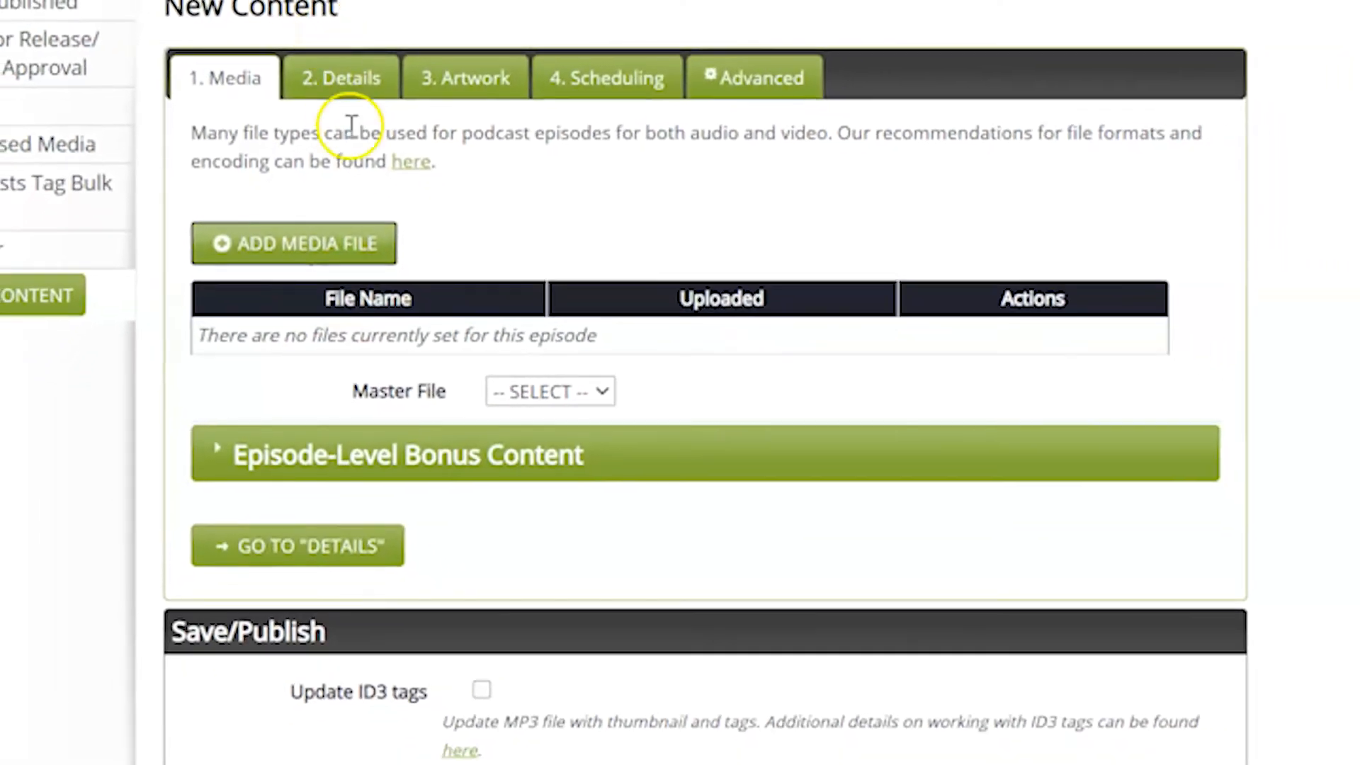
# - Title the new episode "EP1: Intro to my show" and give it the subtitle "This is who I am"
pyautogui.click(352, 78)
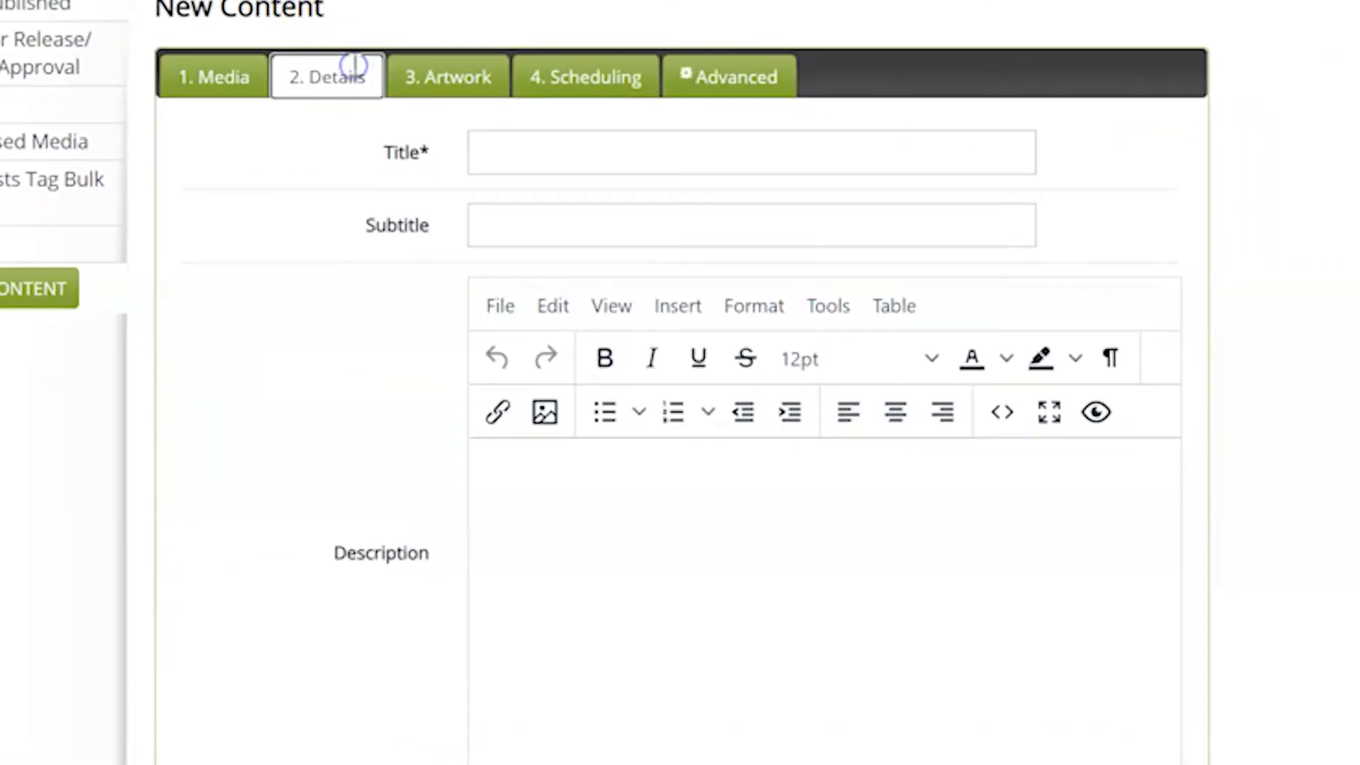
pyautogui.click(507, 144)
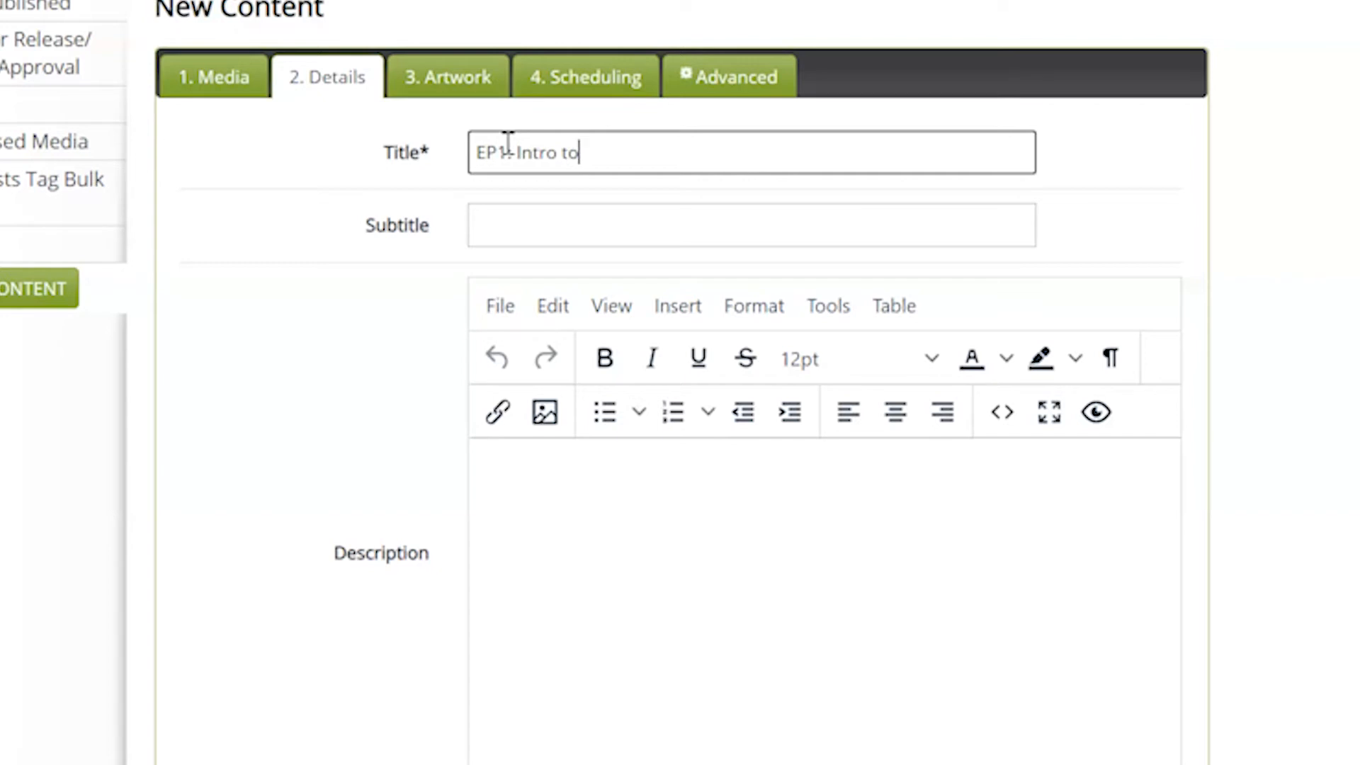
pyautogui.click(499, 224)
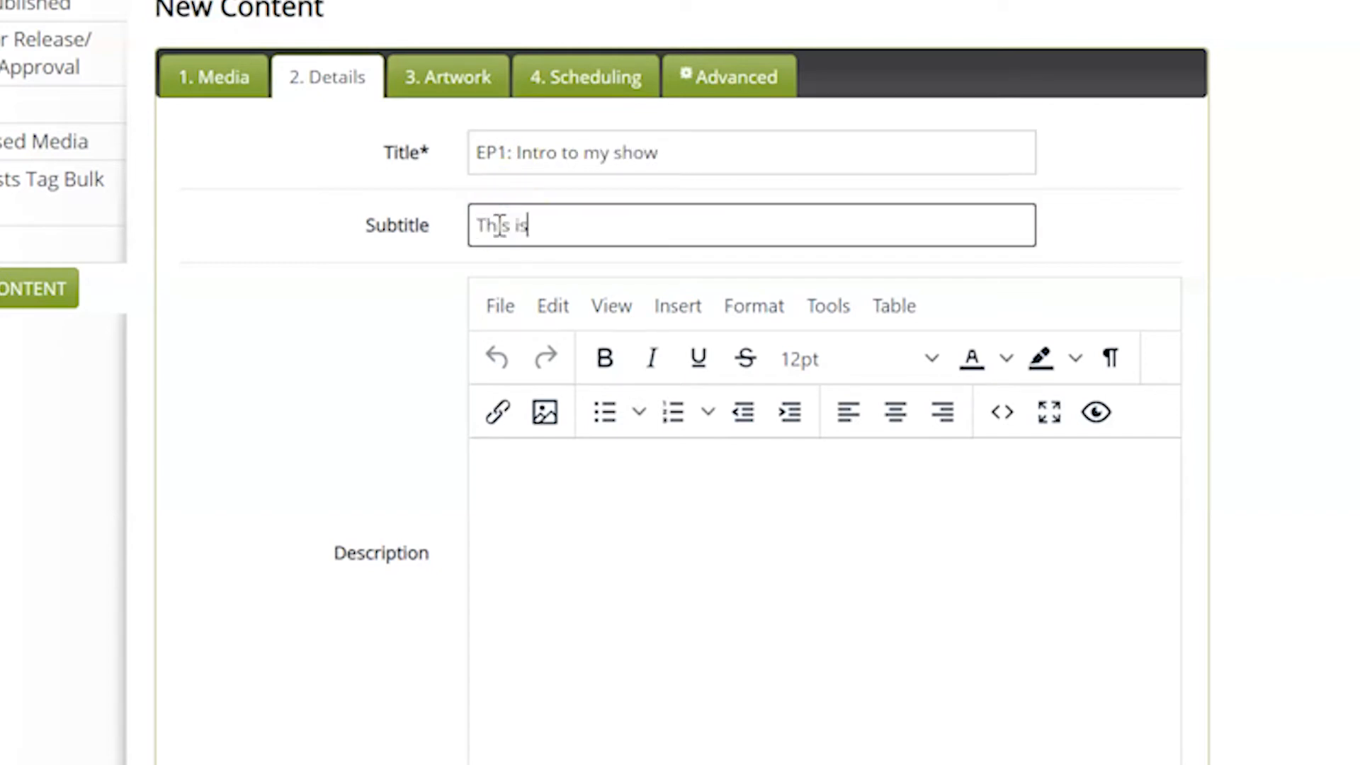
# - Review the episode's description, category, tags and Apple Podcasts Optimization fields without filling them in
pyautogui.click(538, 486)
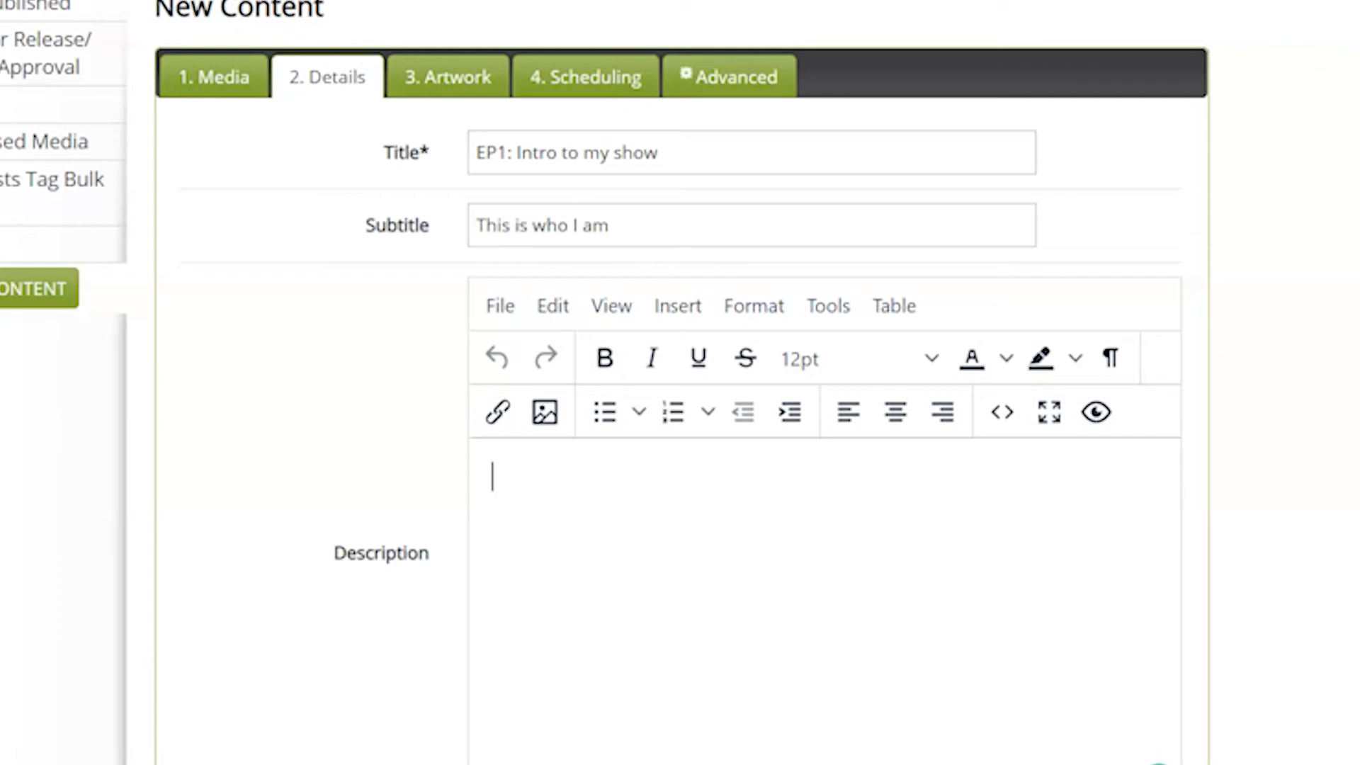
pyautogui.scroll(-10, 729, 489)
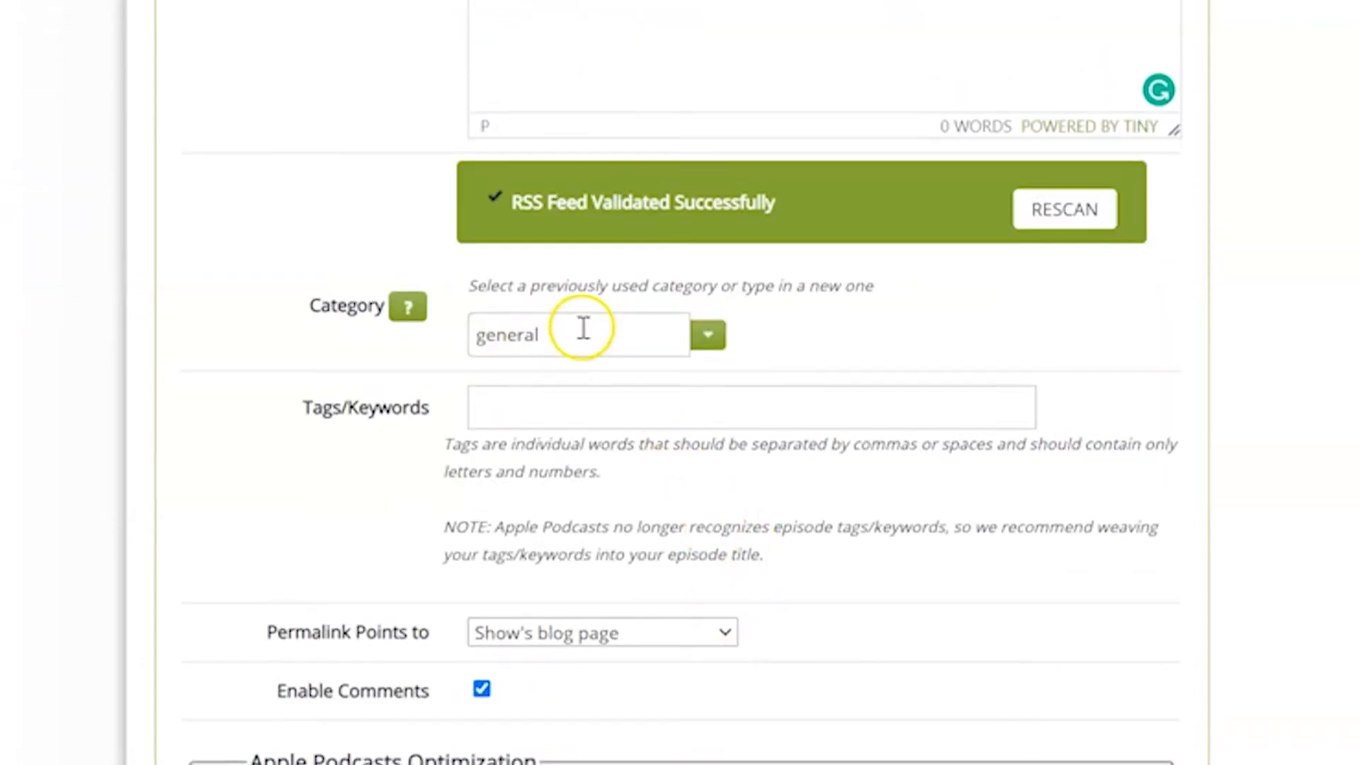
pyautogui.click(501, 421)
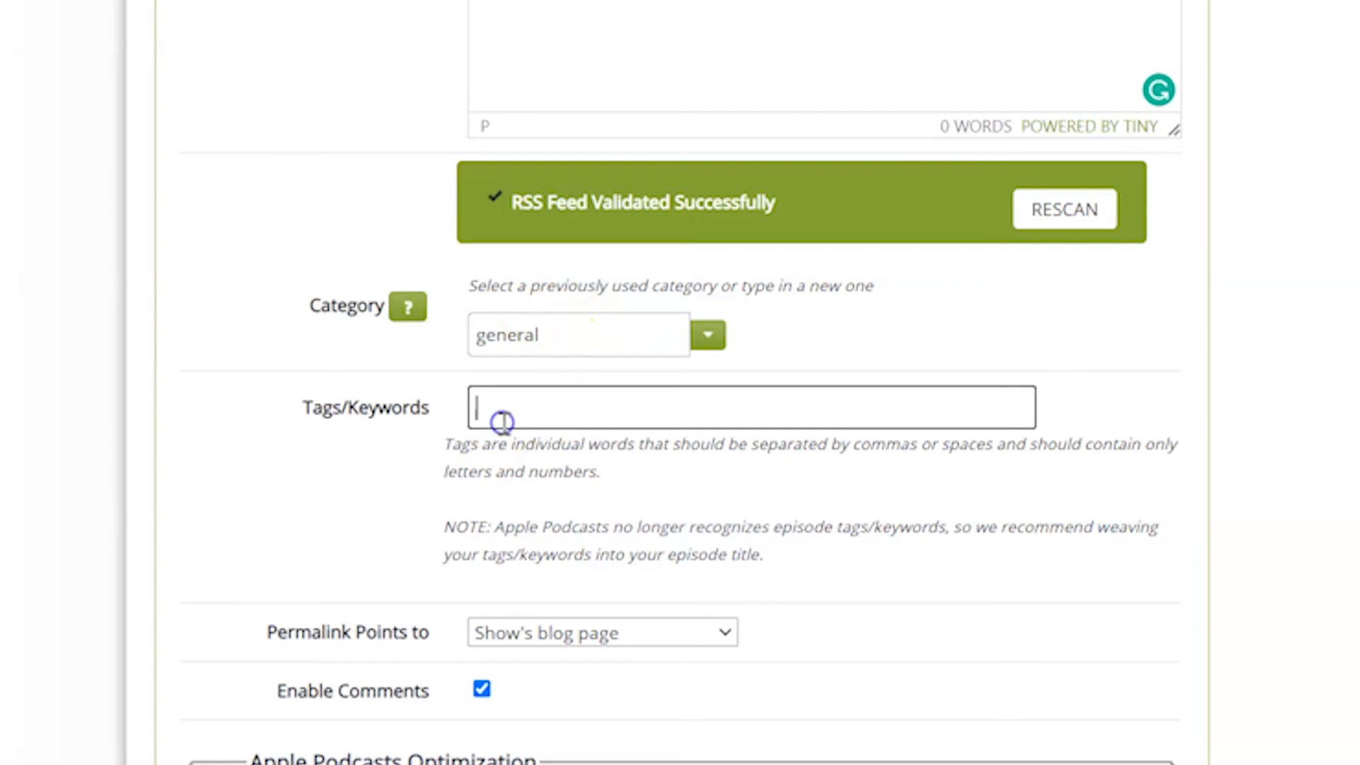
pyautogui.scroll(-5, 504, 423)
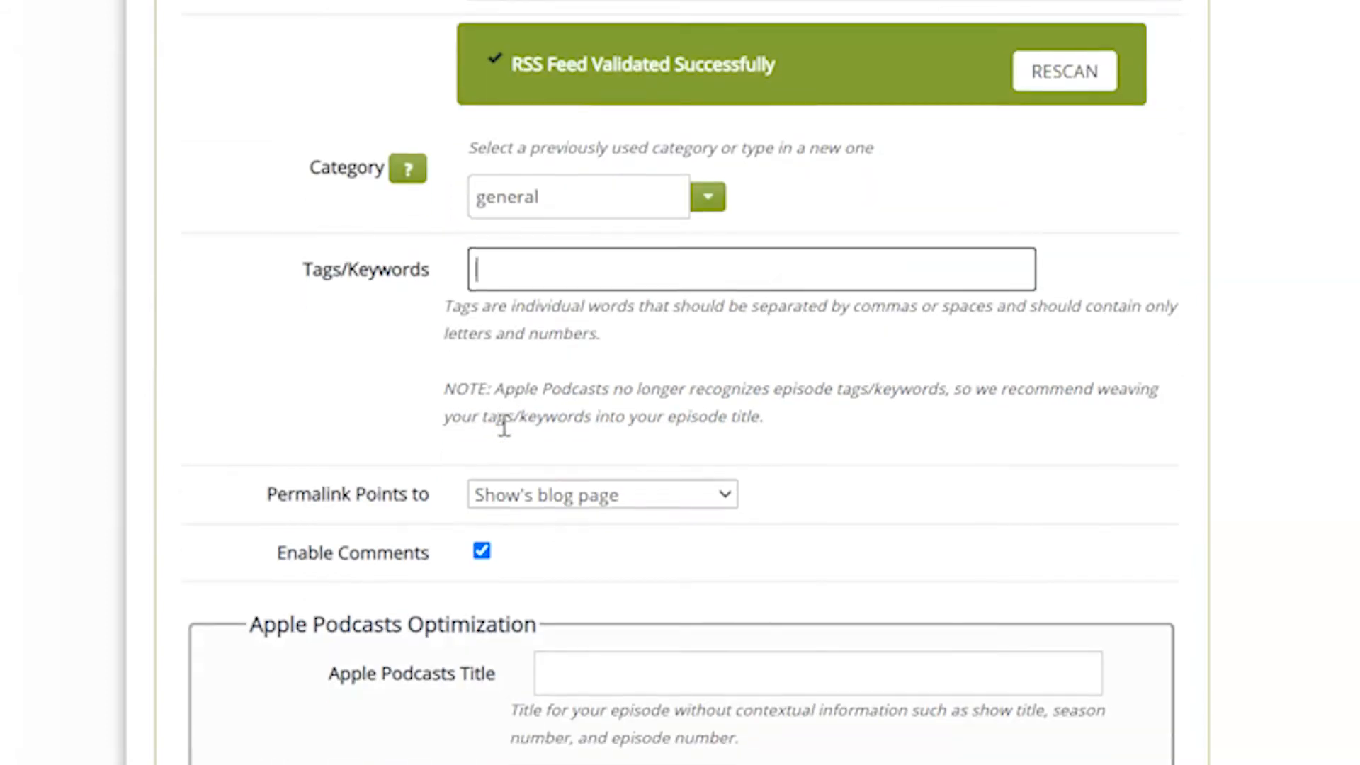
pyautogui.moveTo(249, 347); pyautogui.dragTo(540, 349)
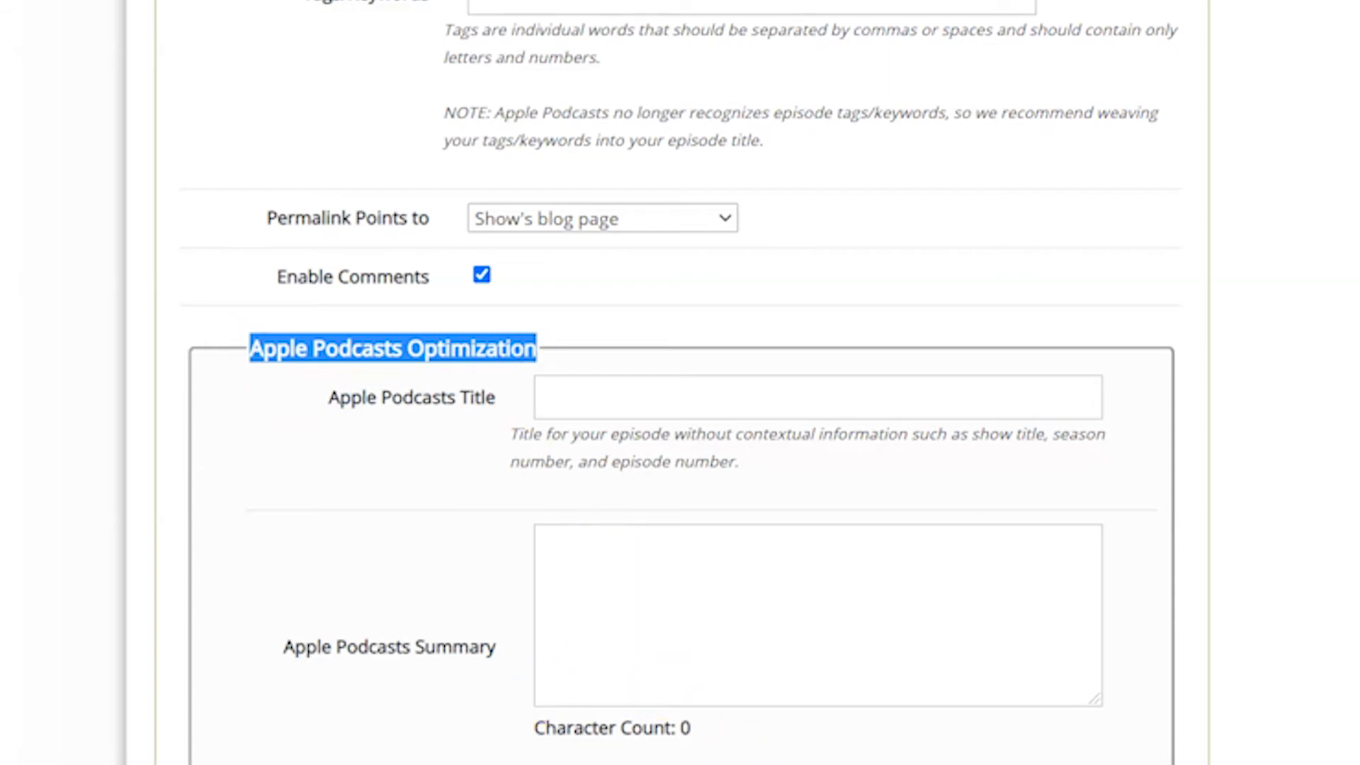
pyautogui.scroll(-5, 711, 753)
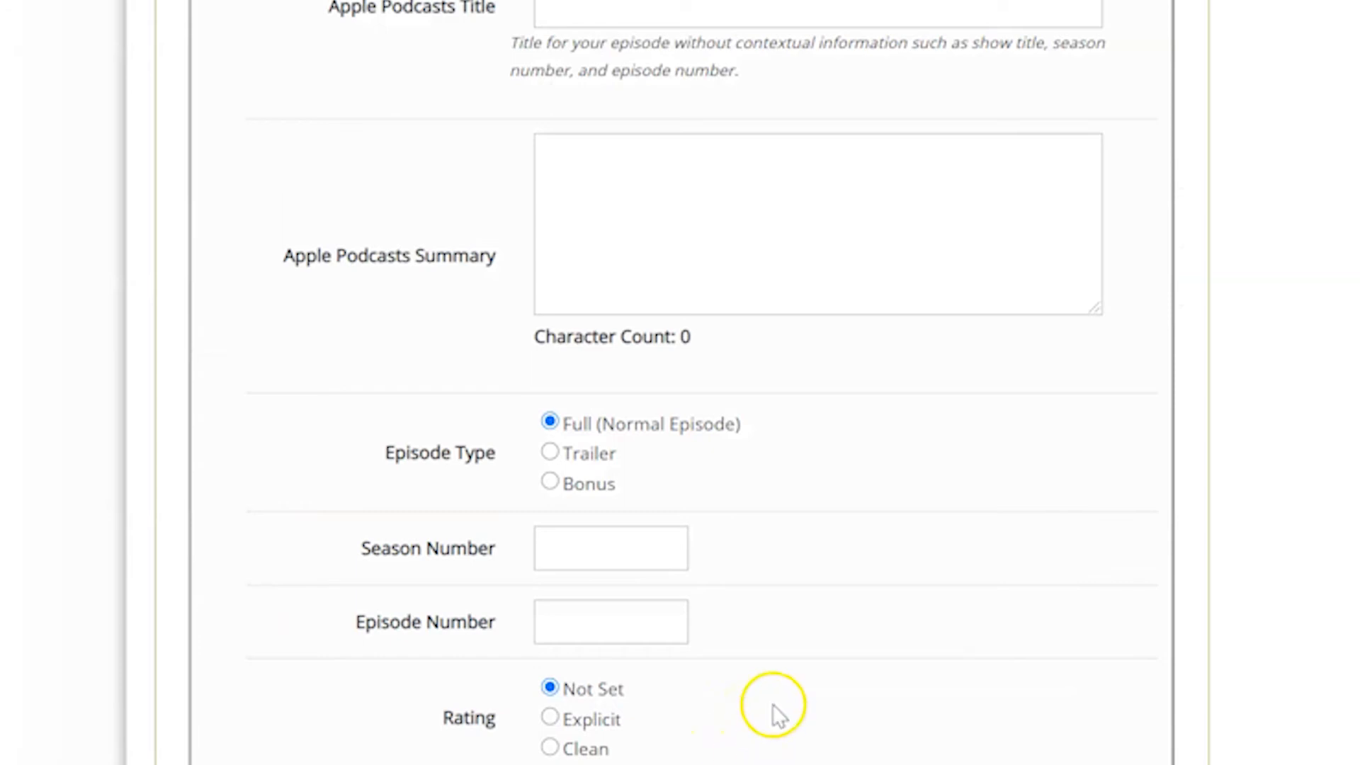
pyautogui.scroll(15, 850, 663)
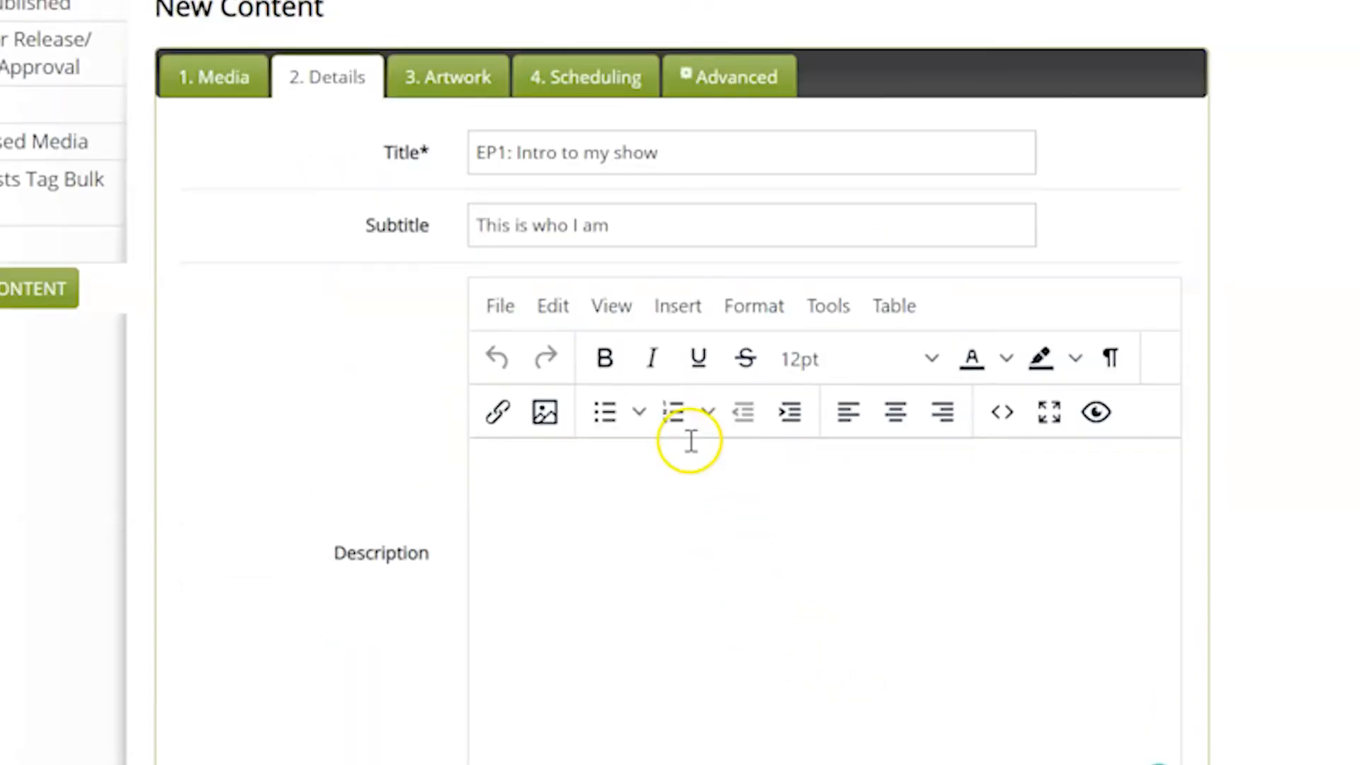
# - Examine the new episode's artwork, scheduling and advanced options, including the extra tags and TV-style rating
pyautogui.click(432, 78)
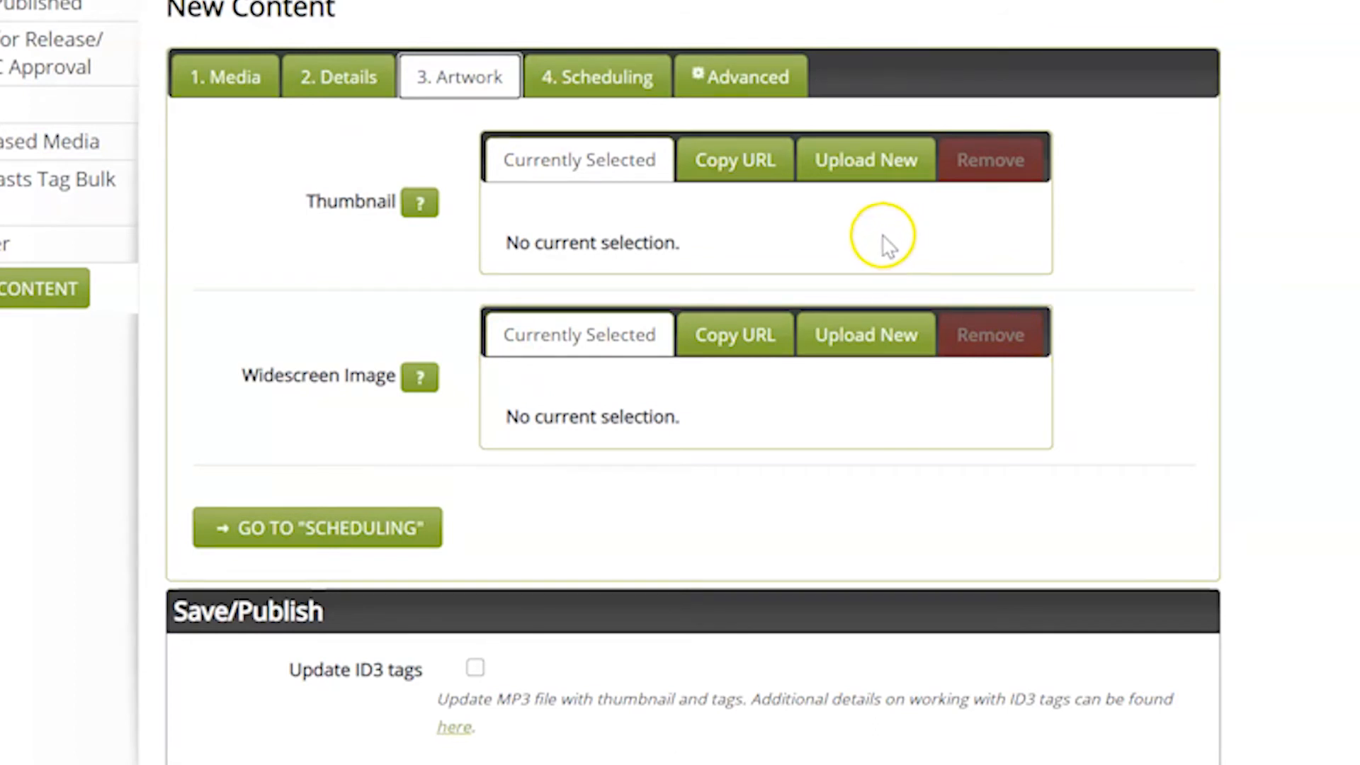
pyautogui.click(591, 77)
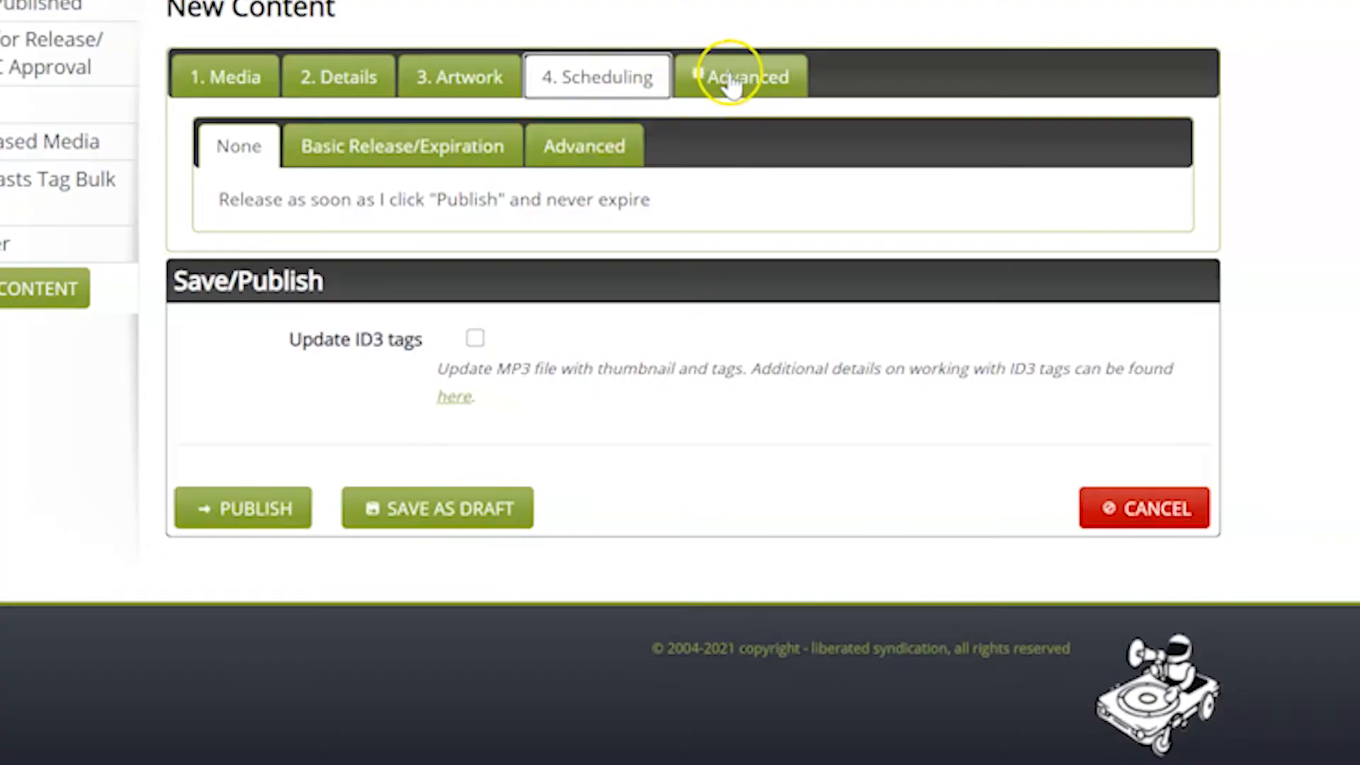
pyautogui.click(729, 79)
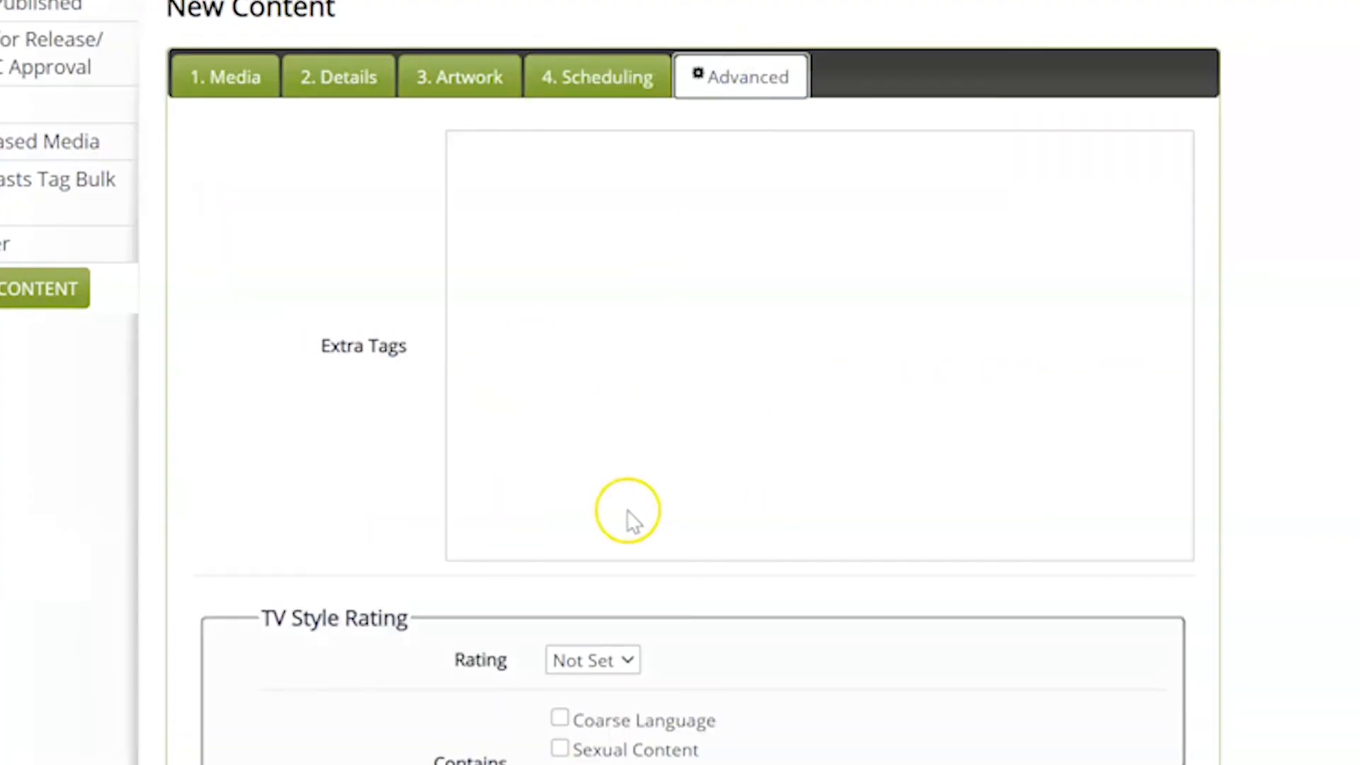
pyautogui.scroll(-7, 752, 534)
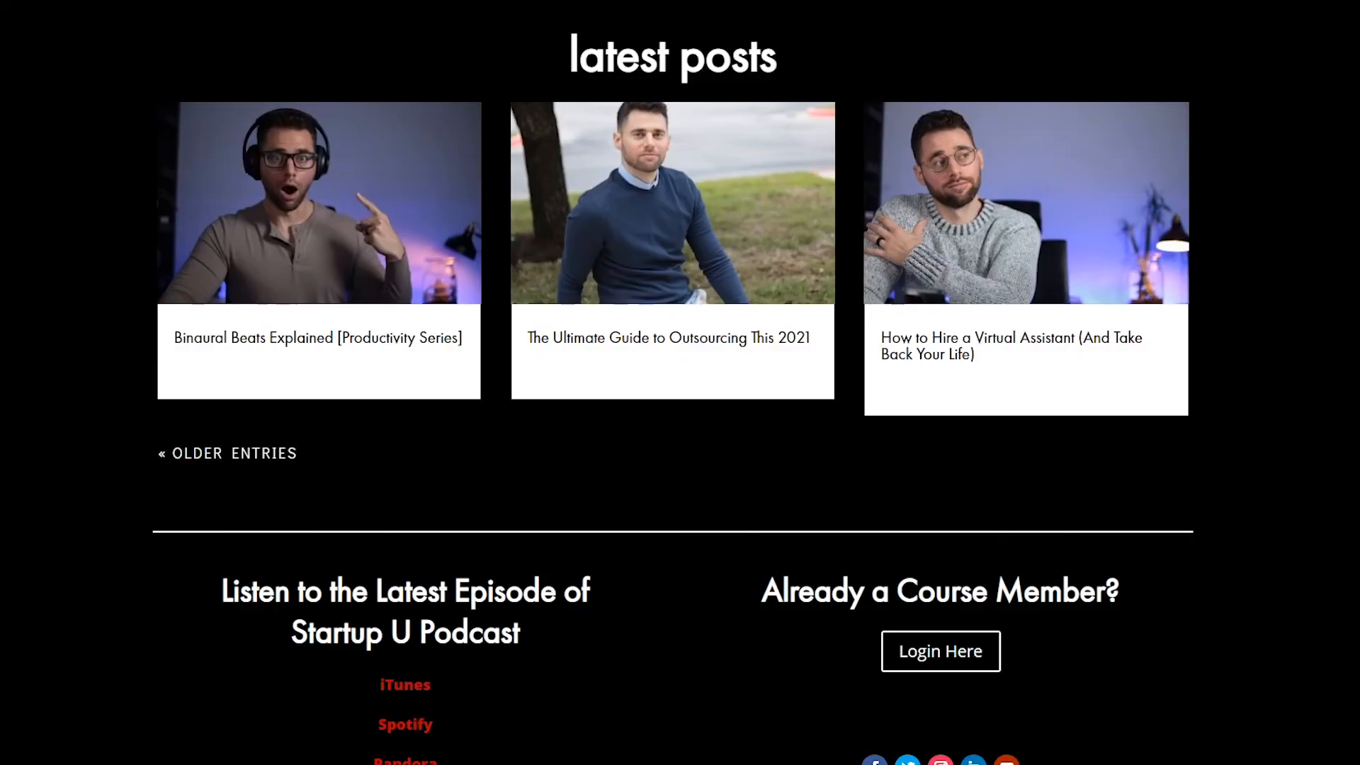
pyautogui.scroll(-4, 680, 382)
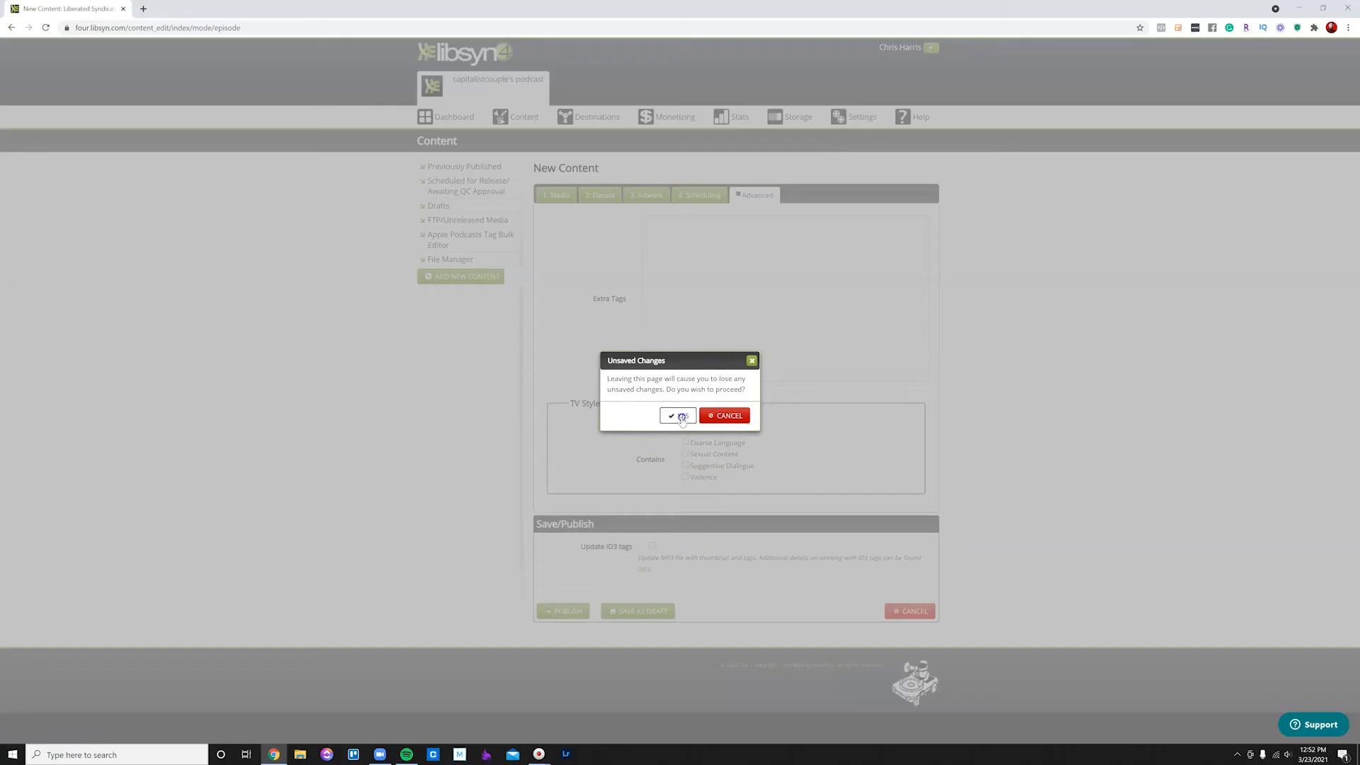
# - Leave the new episode without saving its changes, and open the show-level statistics
pyautogui.click(681, 417)
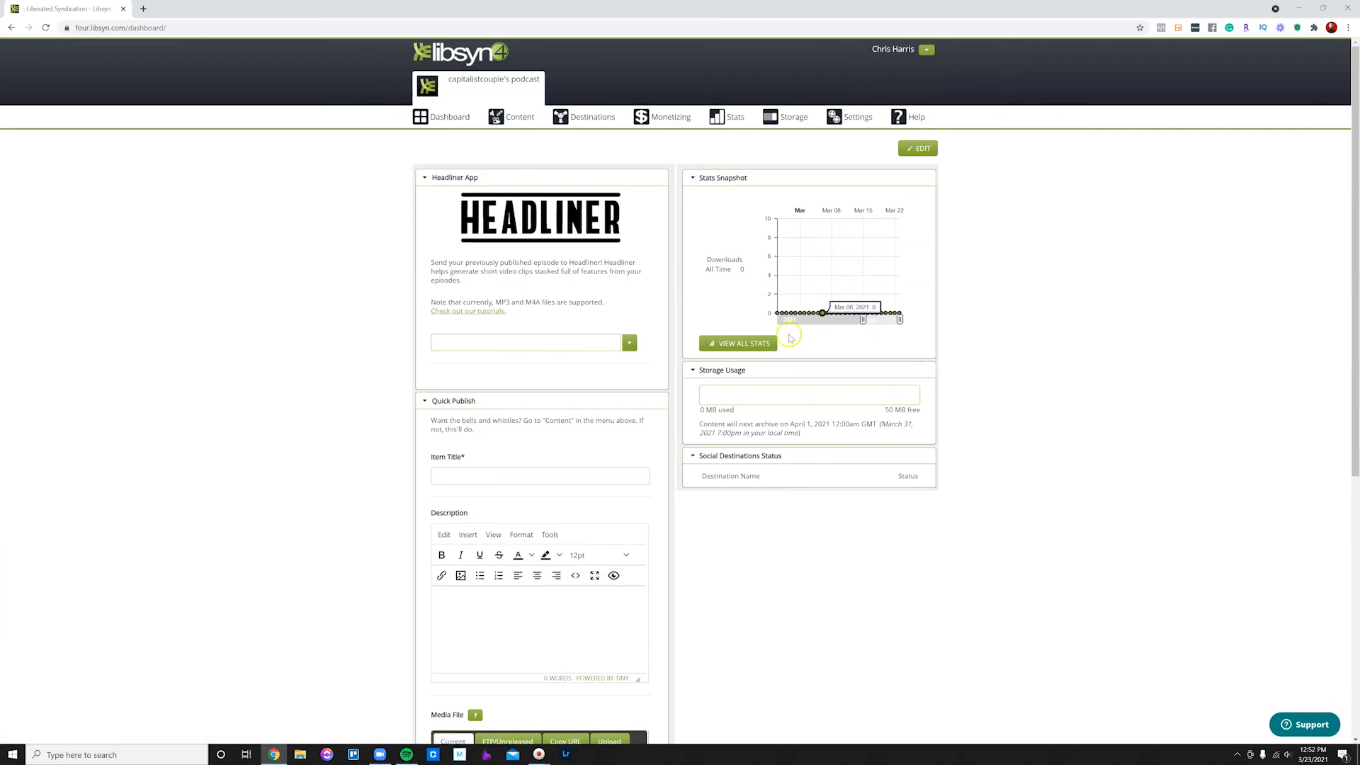
pyautogui.click(677, 467)
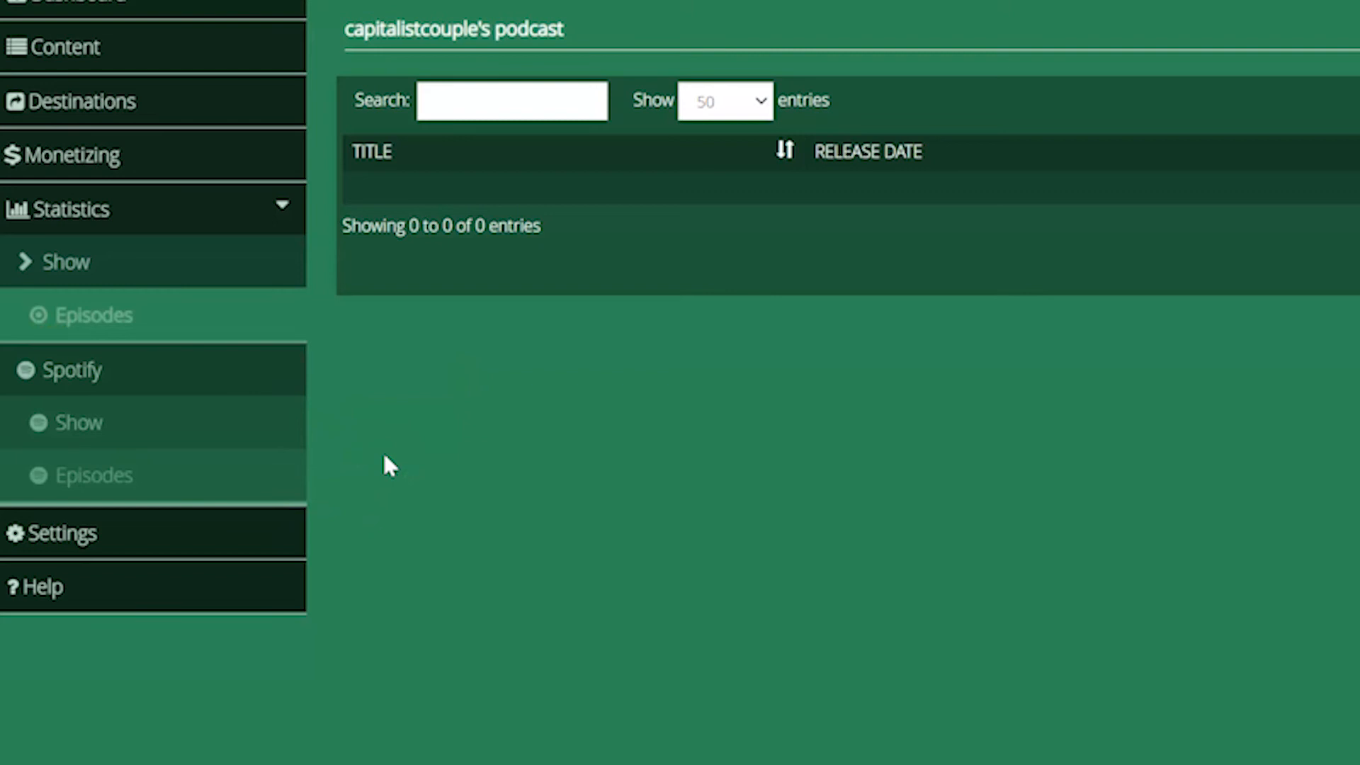
pyautogui.click(109, 272)
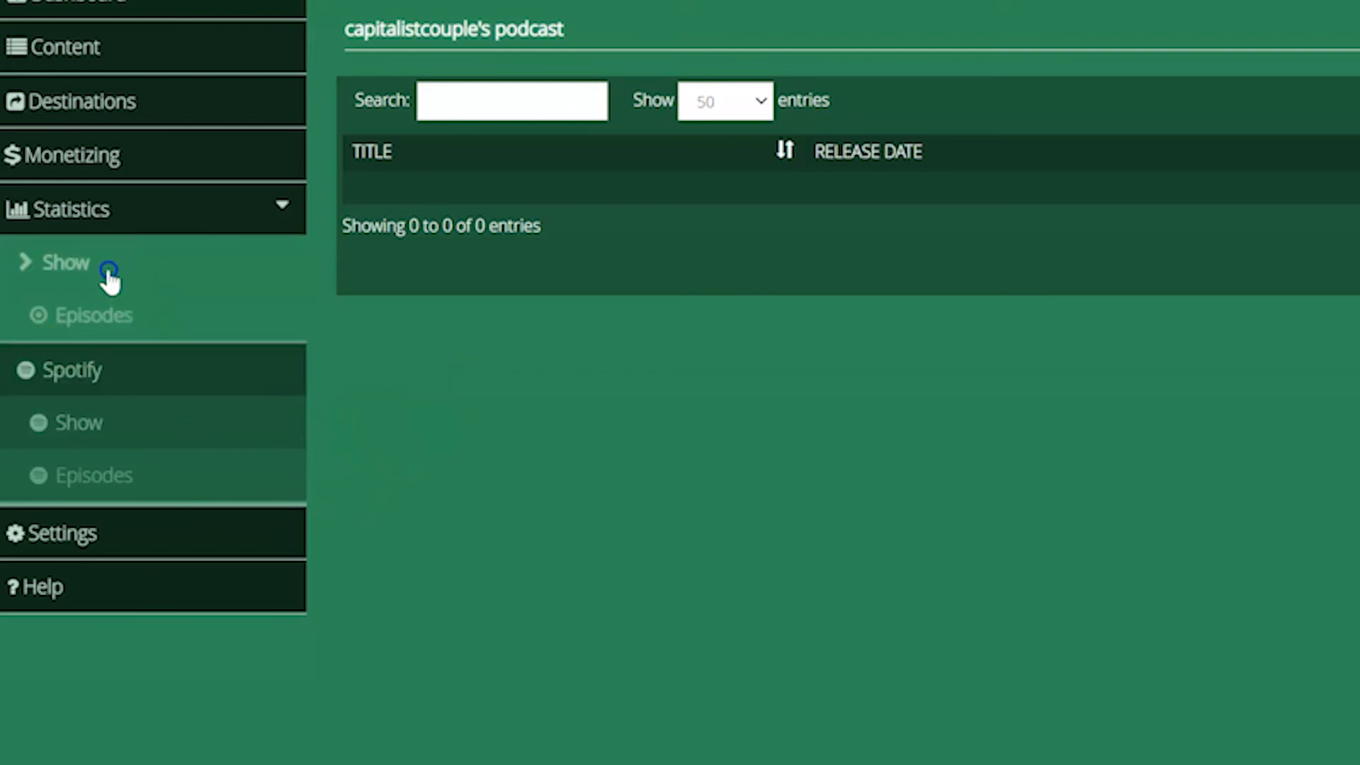